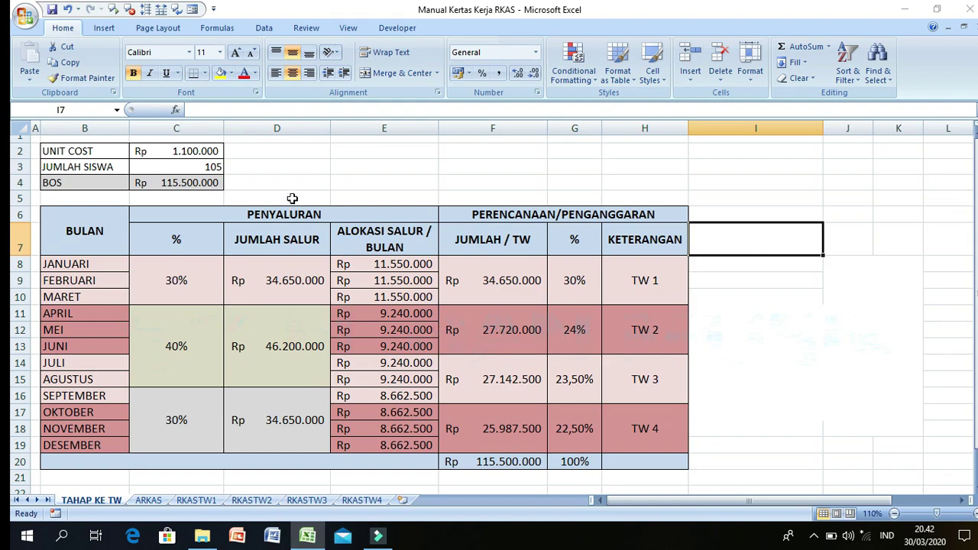
- Examine the TAHAP KE TW sheet's unit cost and student count inputs, the monthly allocation table and the JUMLAH SALUR formulas
click(290, 198)
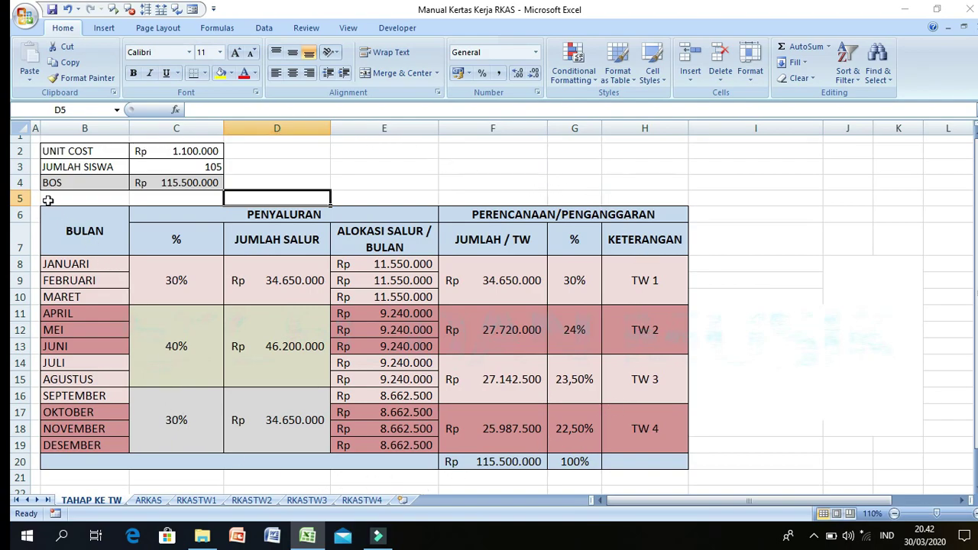
drag(59, 197, 596, 371)
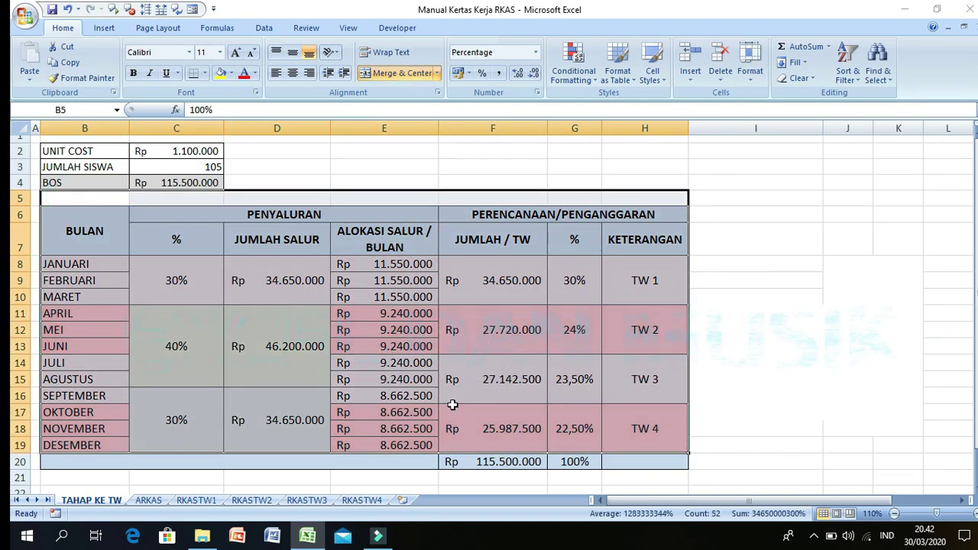
click(184, 165)
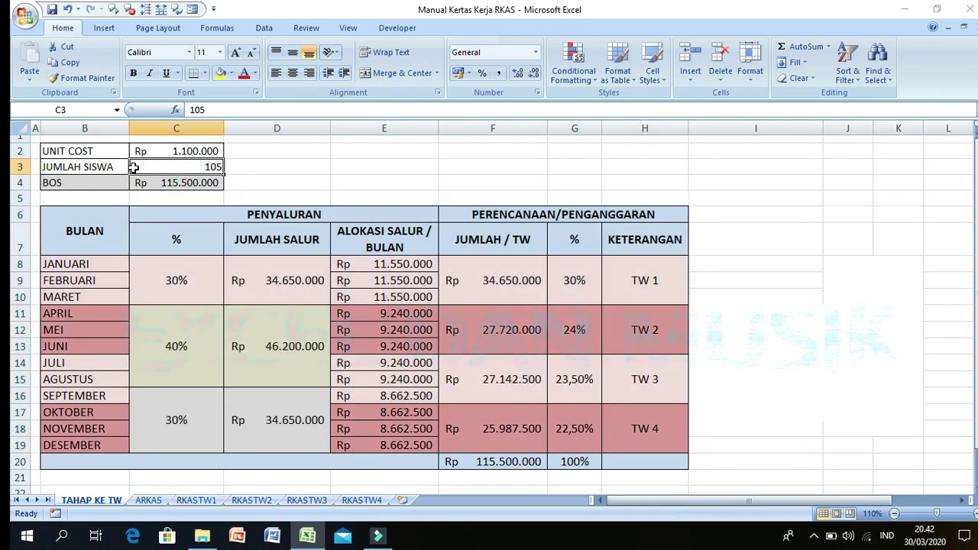
click(165, 151)
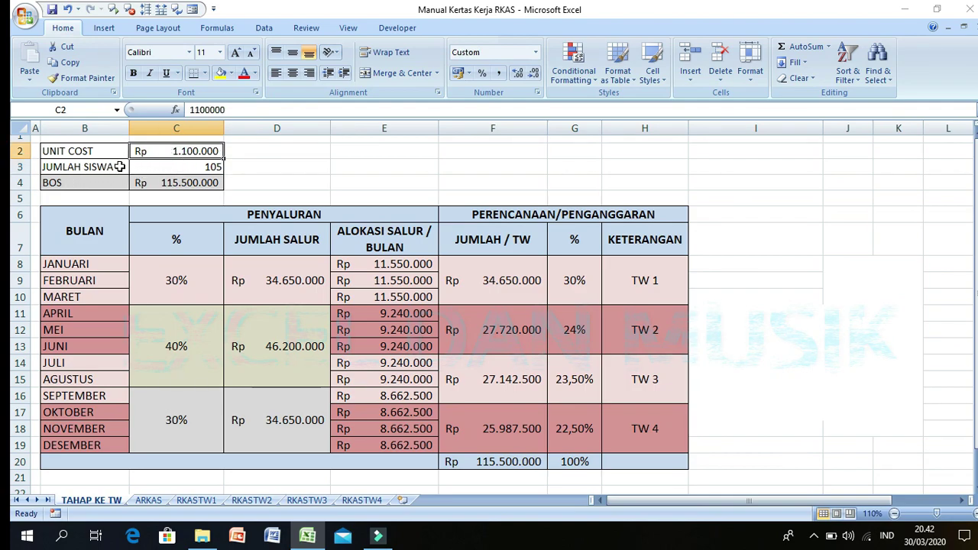
click(191, 167)
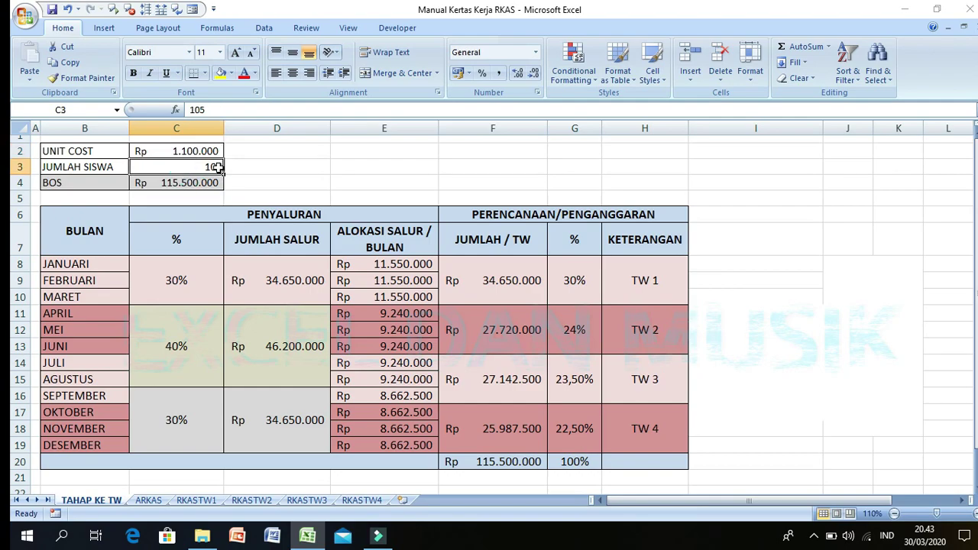
click(185, 150)
click(185, 163)
click(186, 151)
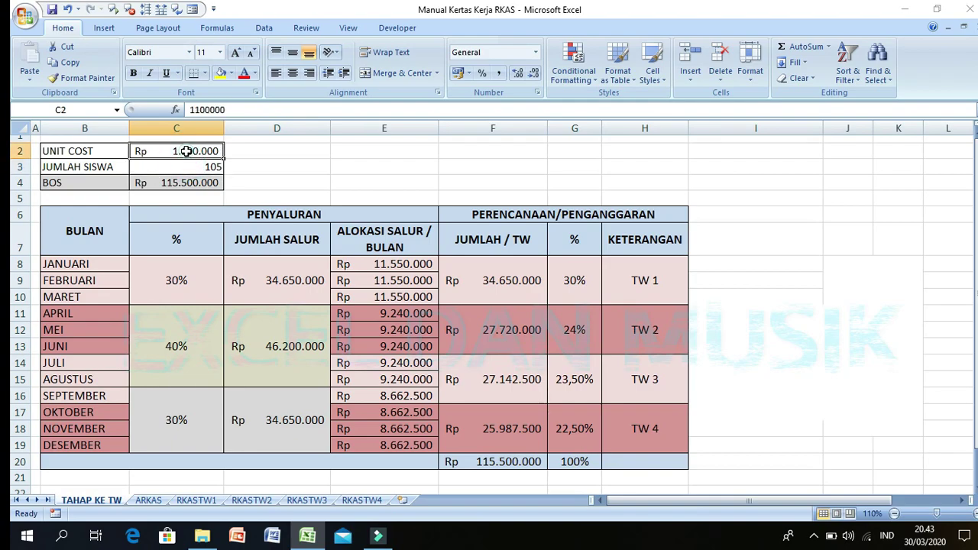
click(187, 165)
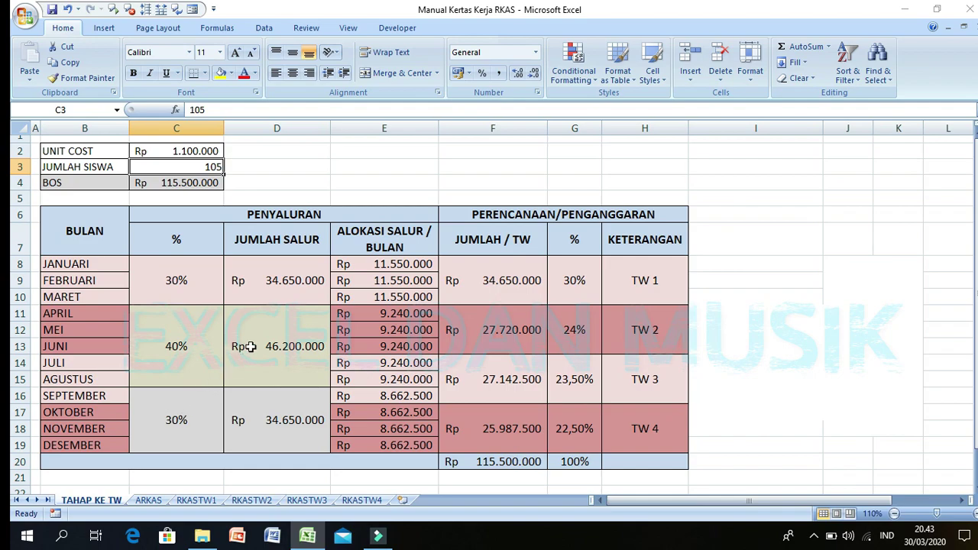
click(269, 288)
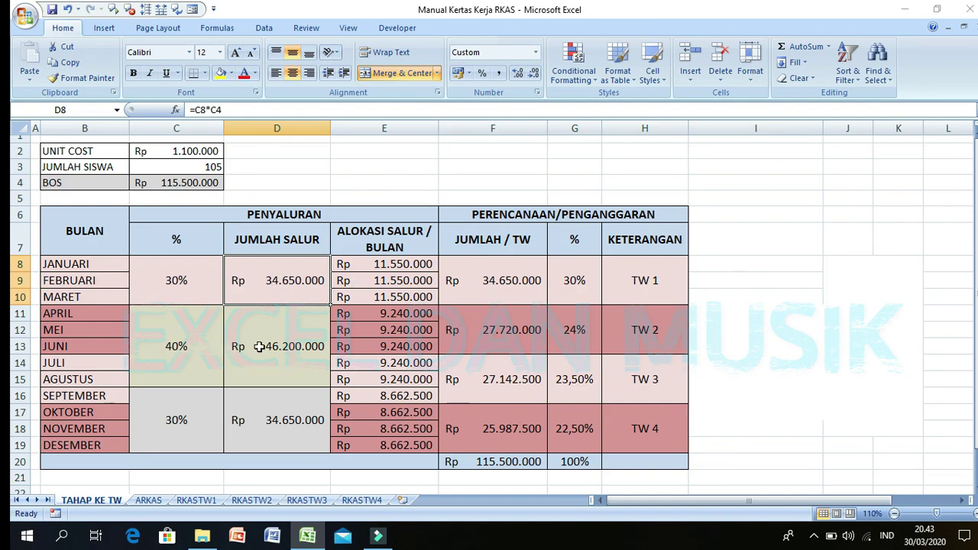
click(272, 419)
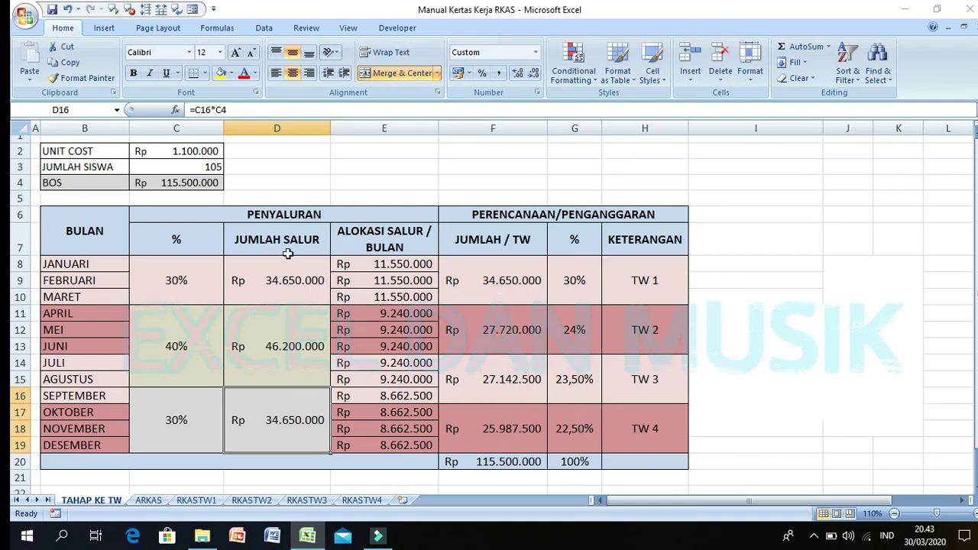
- Set the student count (JUMLAH SISWA) on the TAHAP KE TW sheet to 200
click(186, 165)
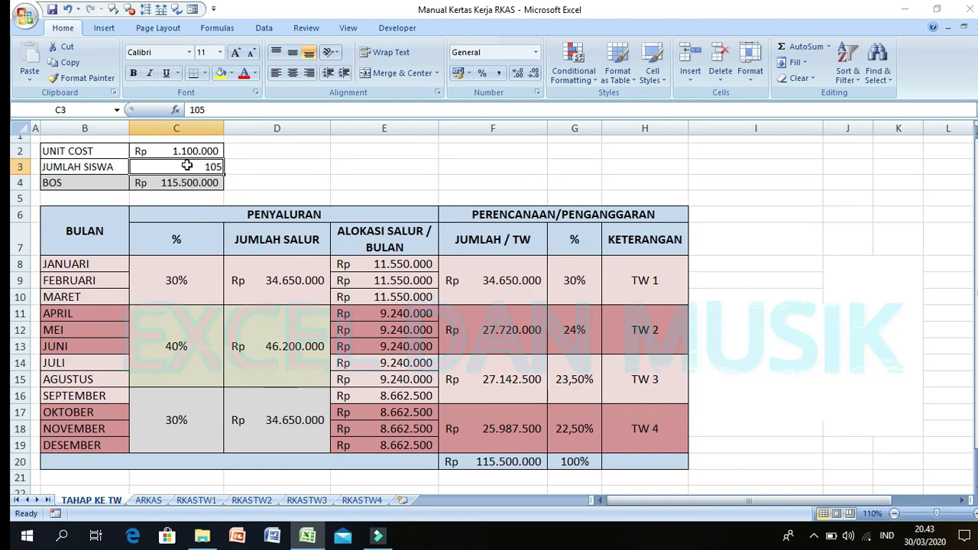
text(2)
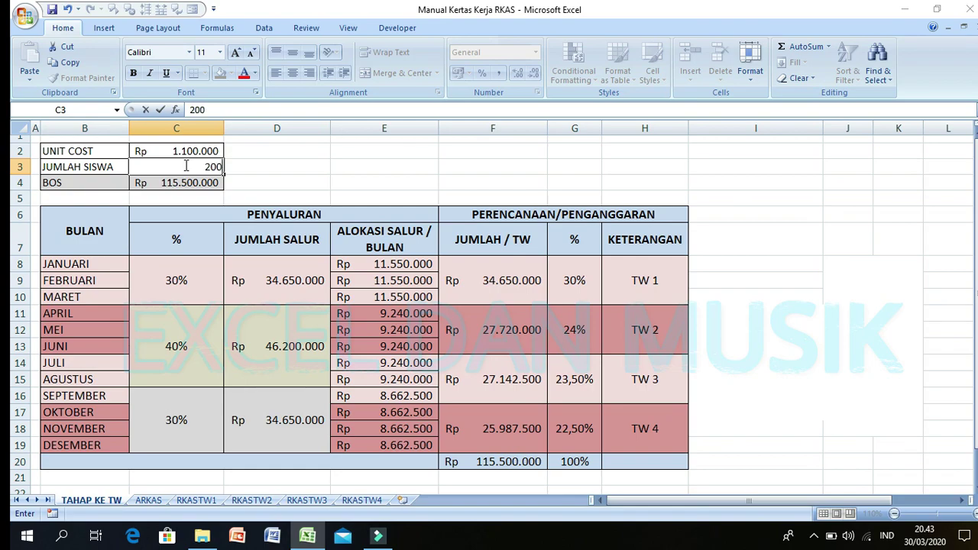
text(00)
key(Return)
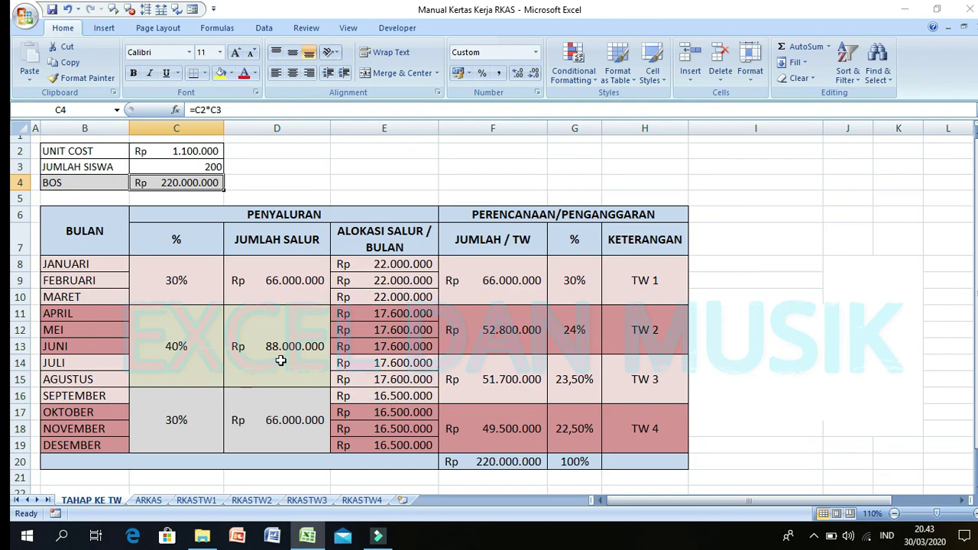
- Restore the student count (JUMLAH SISWA) to 105
click(193, 168)
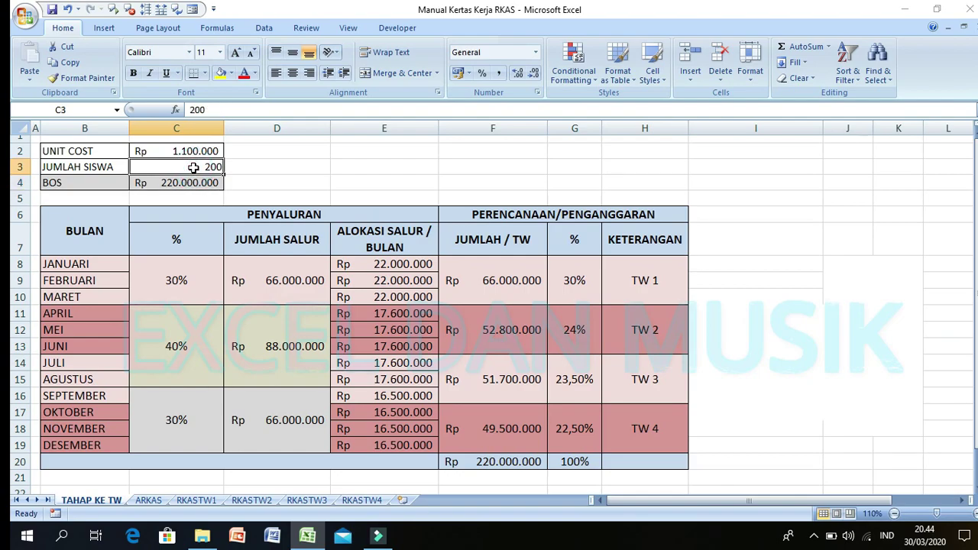
text(105)
key(Return)
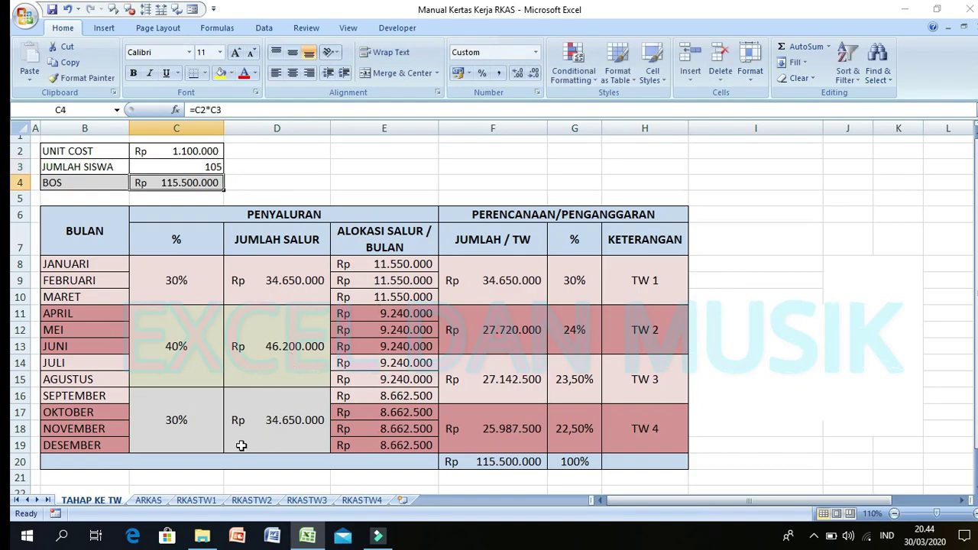
- Open the ARKAS sheet and enlarge its view to 160% with the school data and first columns in sight
click(147, 501)
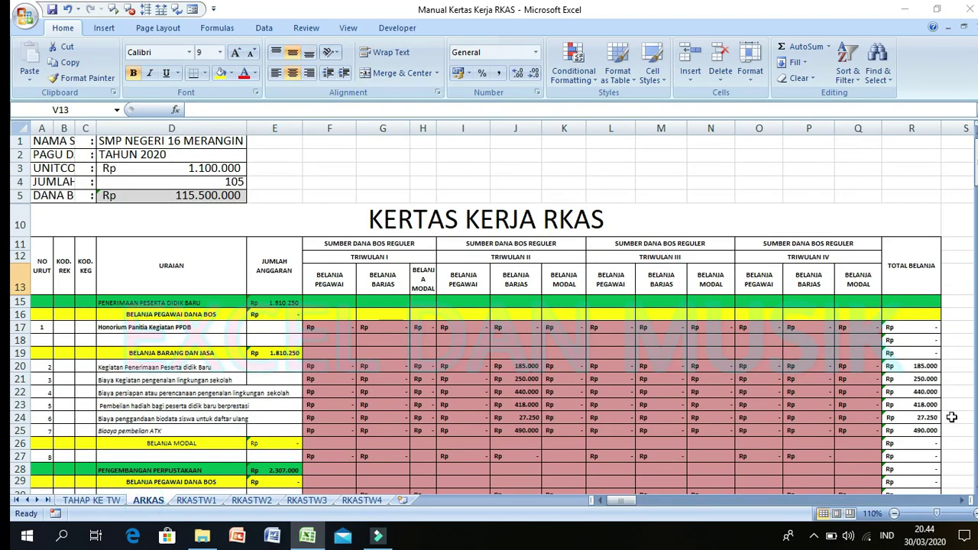
click(964, 514)
click(964, 514)
click(964, 513)
click(964, 513)
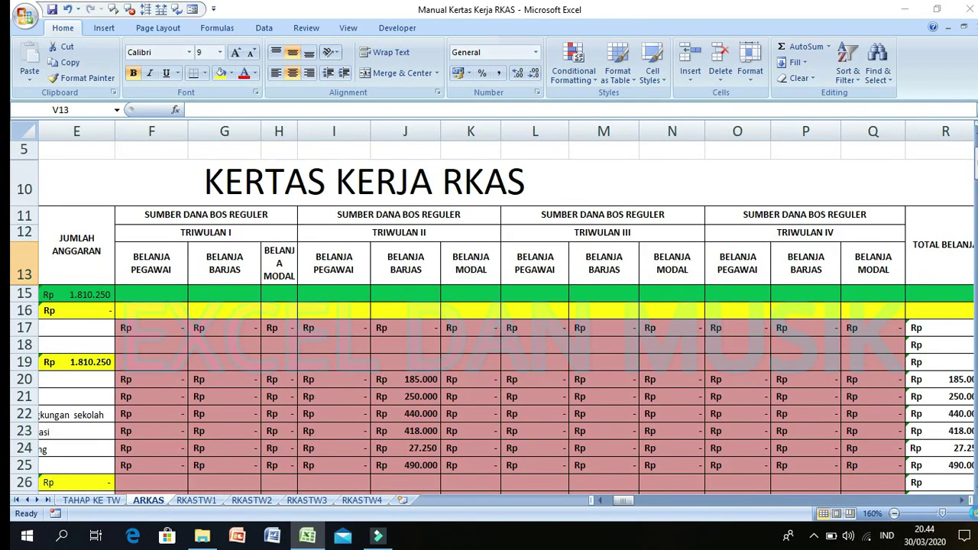
click(964, 513)
drag(621, 500, 604, 501)
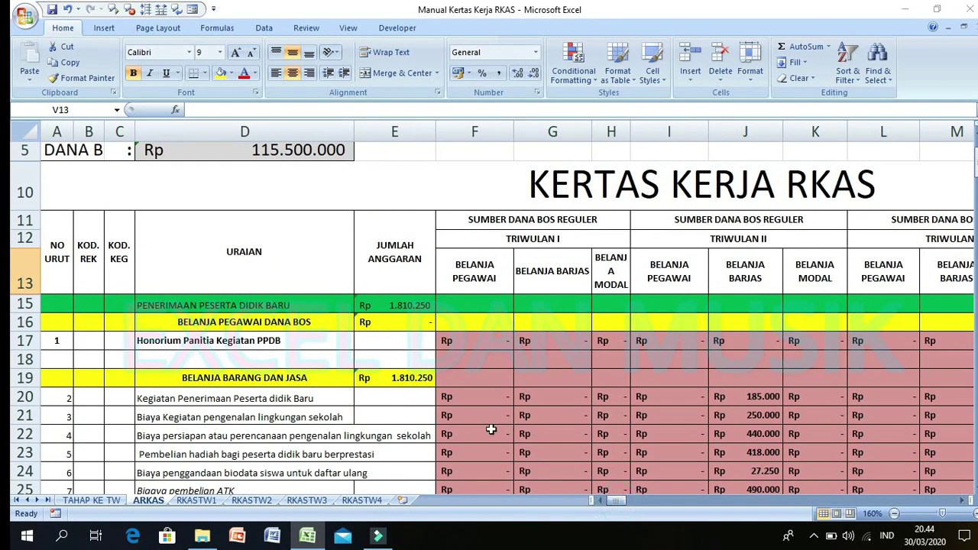
scroll(465, 411, up, 2)
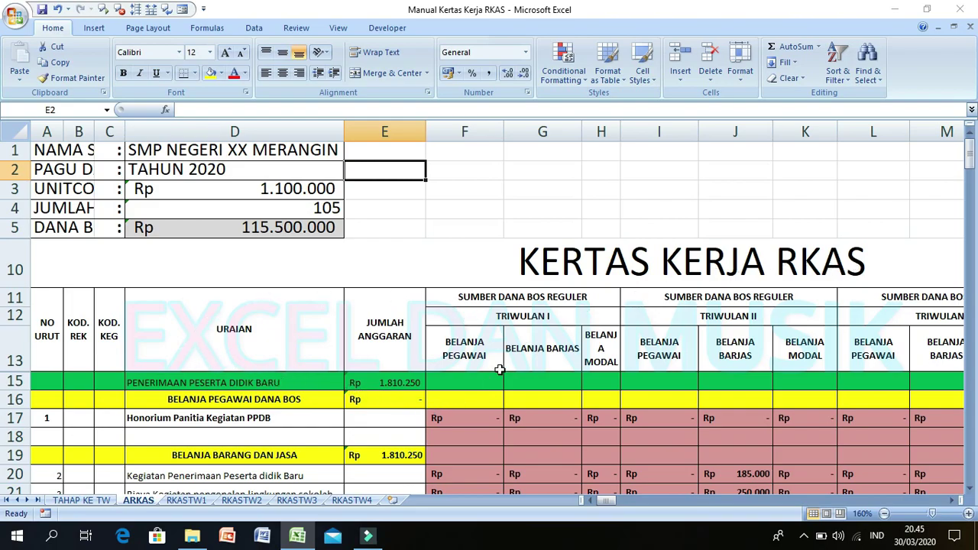
- Examine the ARKAS sheet's expense items, its JUMLAH row with the quarterly totals, and the TRIWULAN I to IV and TOTAL BELANJA columns
scroll(499, 369, down, 5)
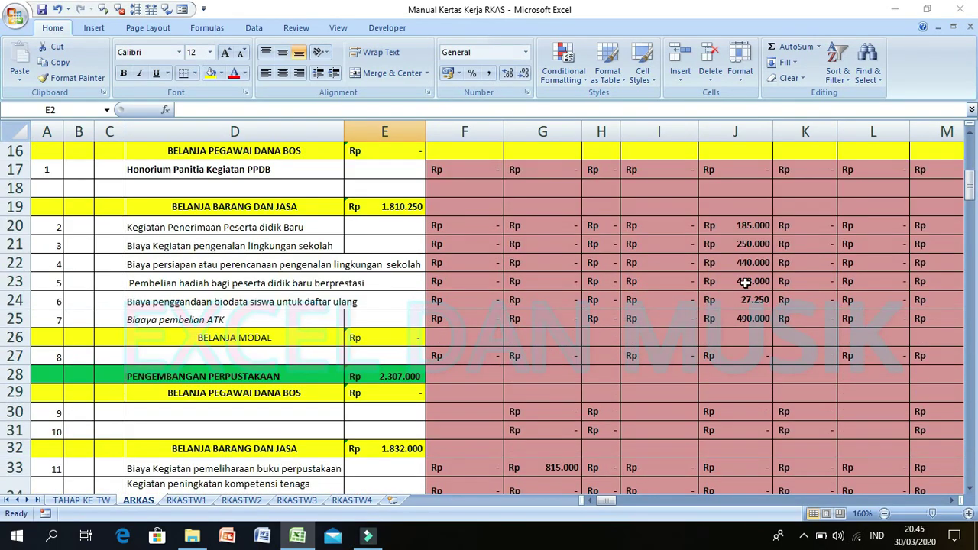
scroll(625, 324, up, 4)
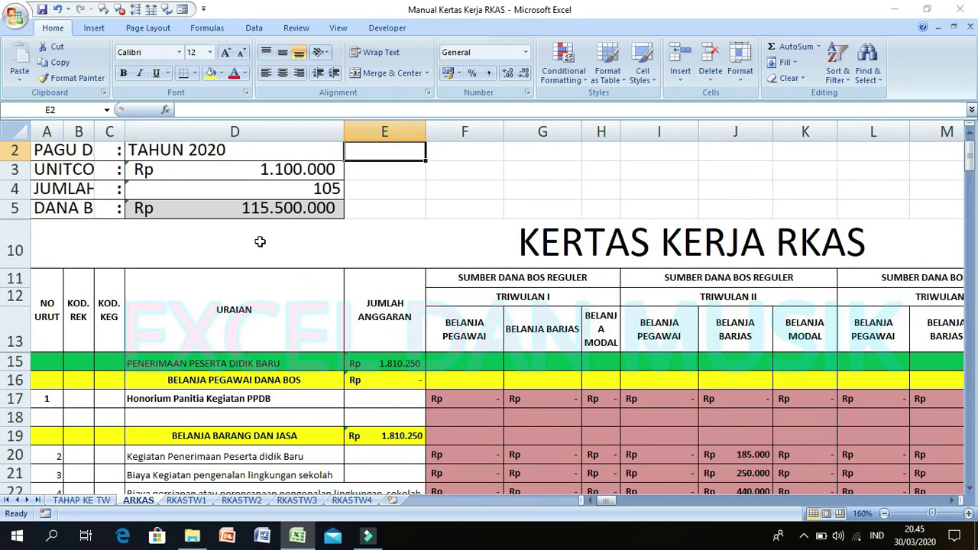
scroll(260, 242, up, 1)
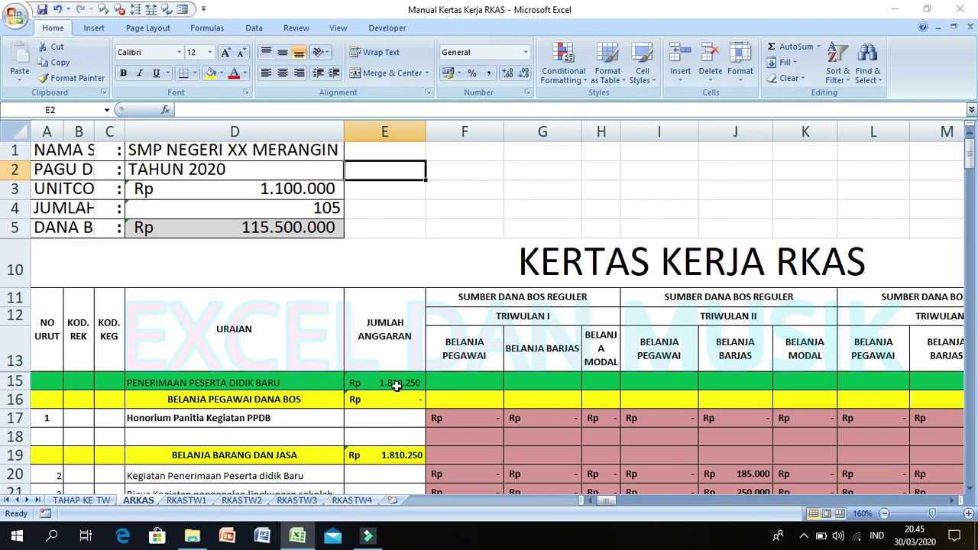
scroll(535, 395, down, 5)
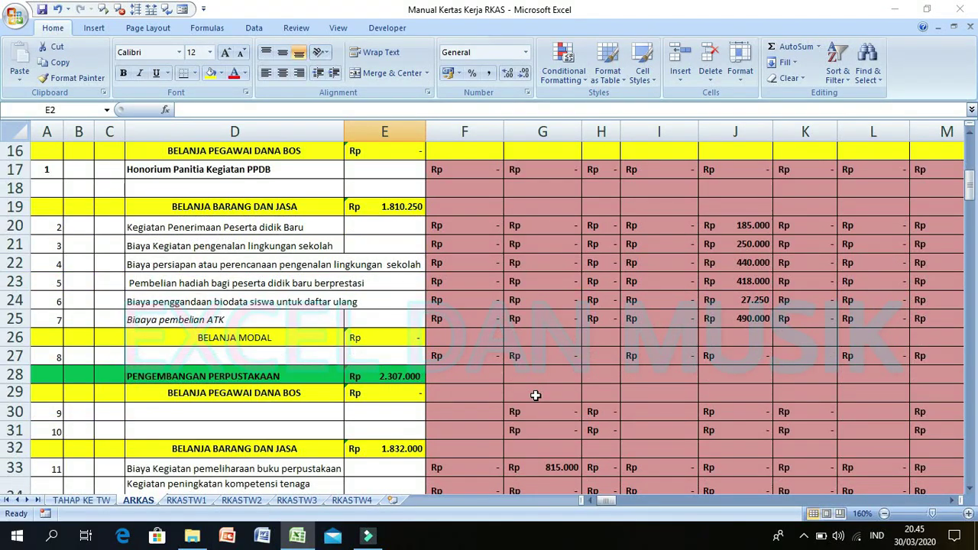
scroll(537, 393, down, 20)
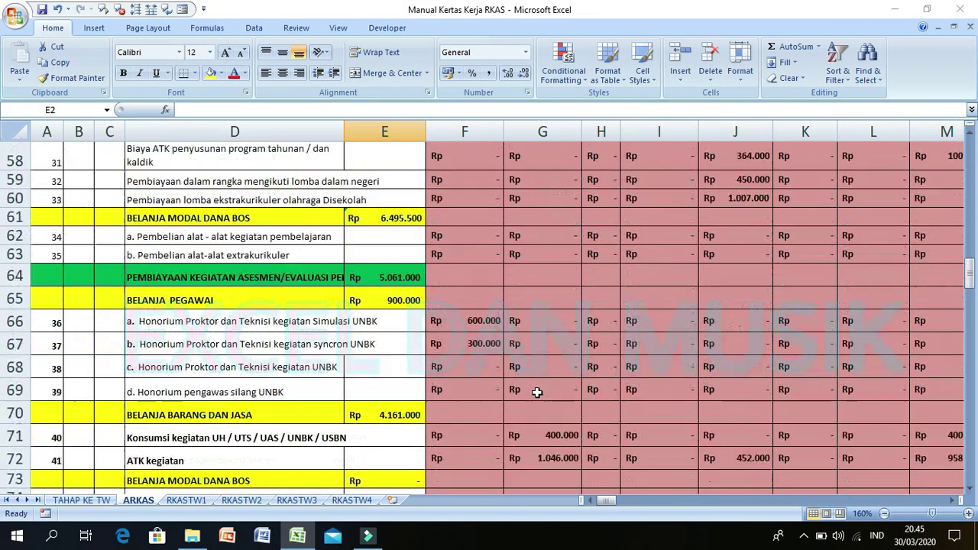
scroll(537, 393, down, 20)
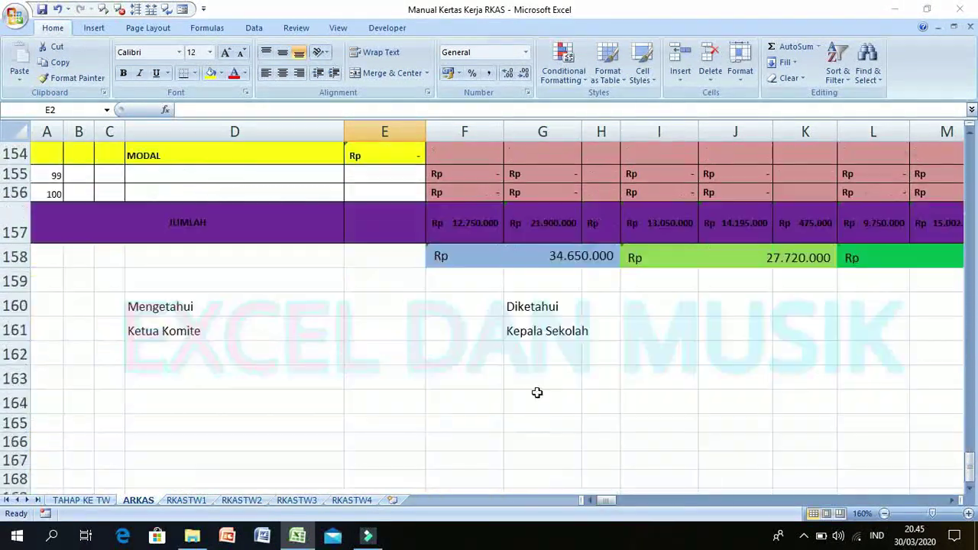
scroll(539, 379, up, 7)
scroll(540, 379, down, 1)
mouse_move(606, 505)
mouse_down()
mouse_move(622, 508)
mouse_move(616, 504)
mouse_up()
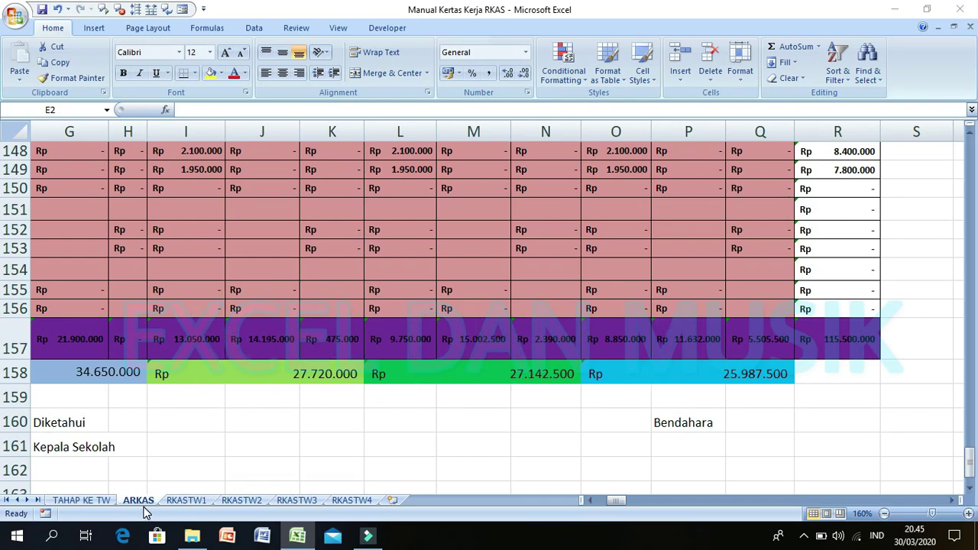
scroll(413, 374, up, 15)
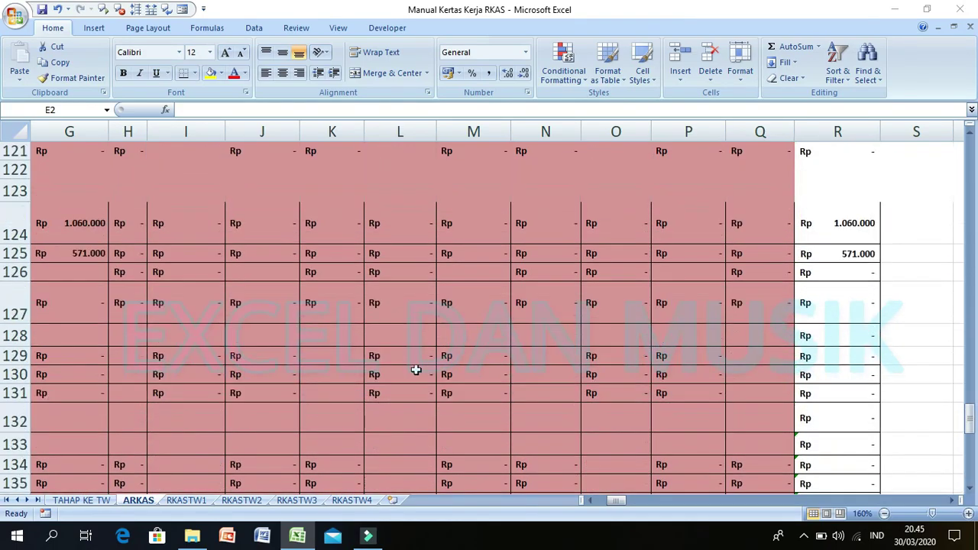
scroll(451, 317, up, 20)
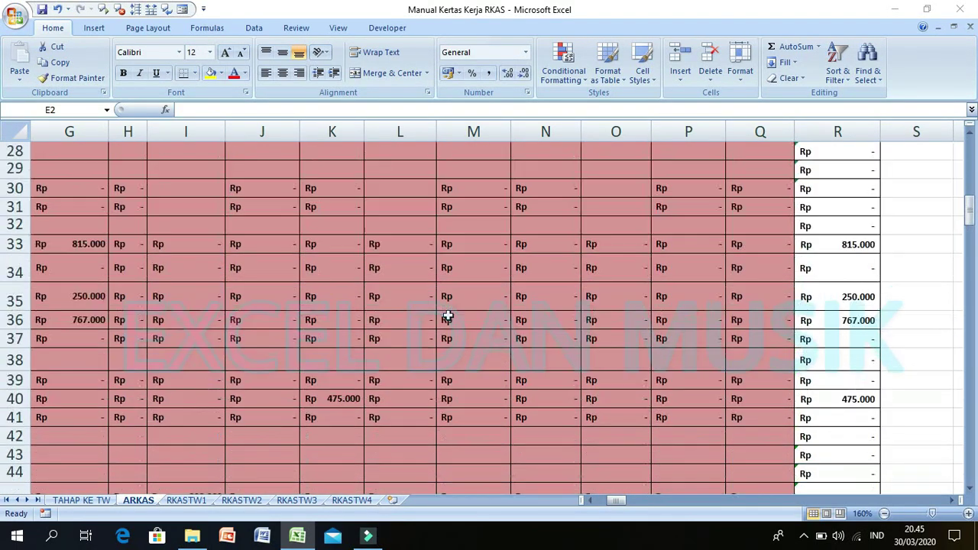
scroll(449, 315, up, 3)
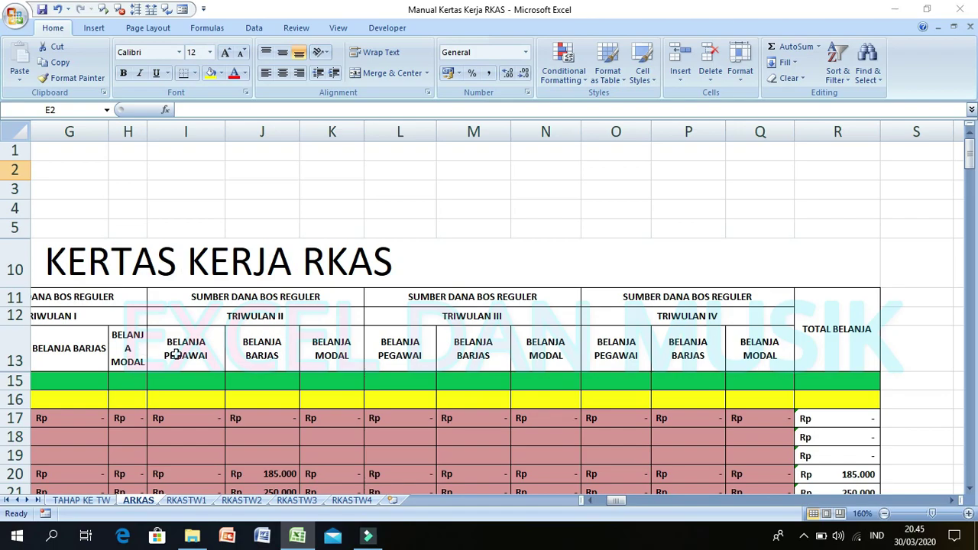
drag(616, 501, 600, 508)
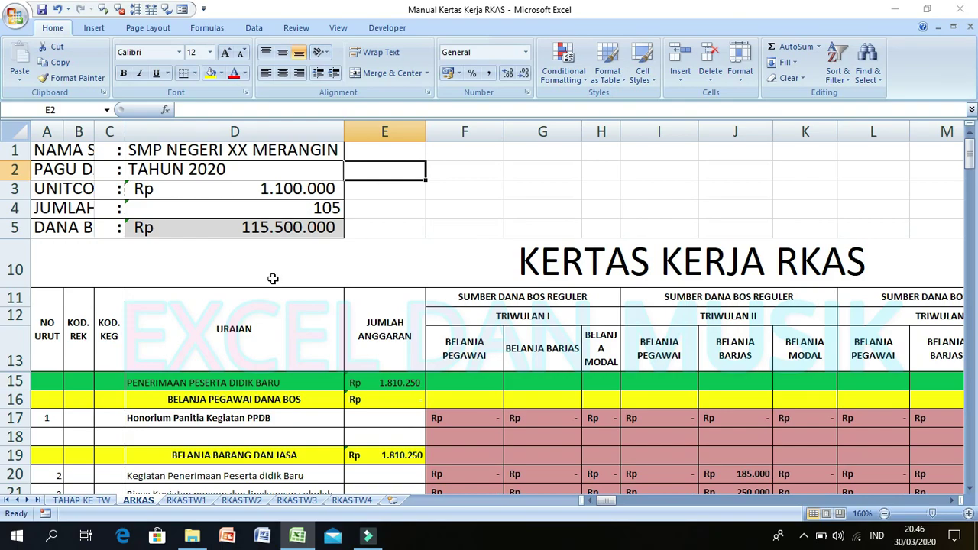
- Open the RKASTW1 sheet at its first budget rows and set NAMA SEKOLAH to SMP NEGERI XX MERANGIN
click(187, 500)
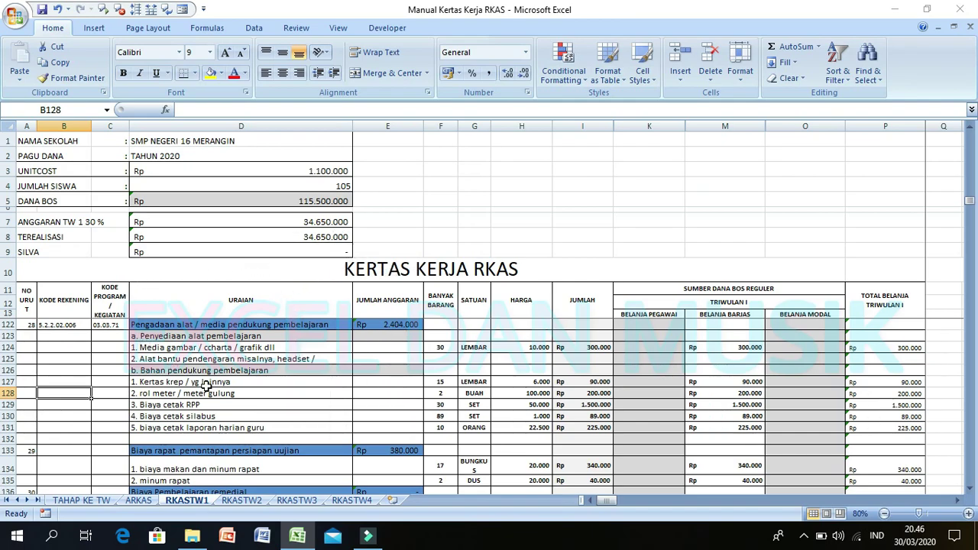
scroll(429, 348, up, 7)
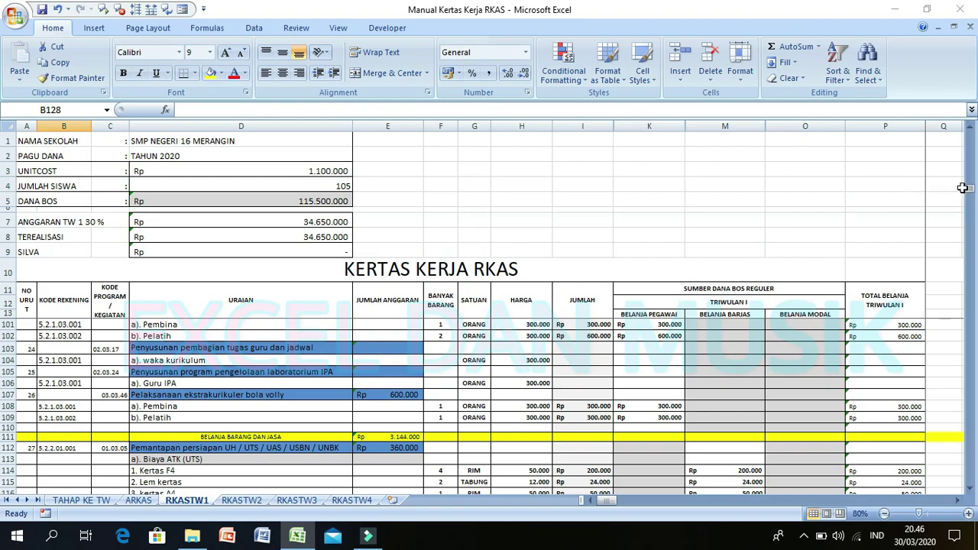
drag(969, 189, 969, 136)
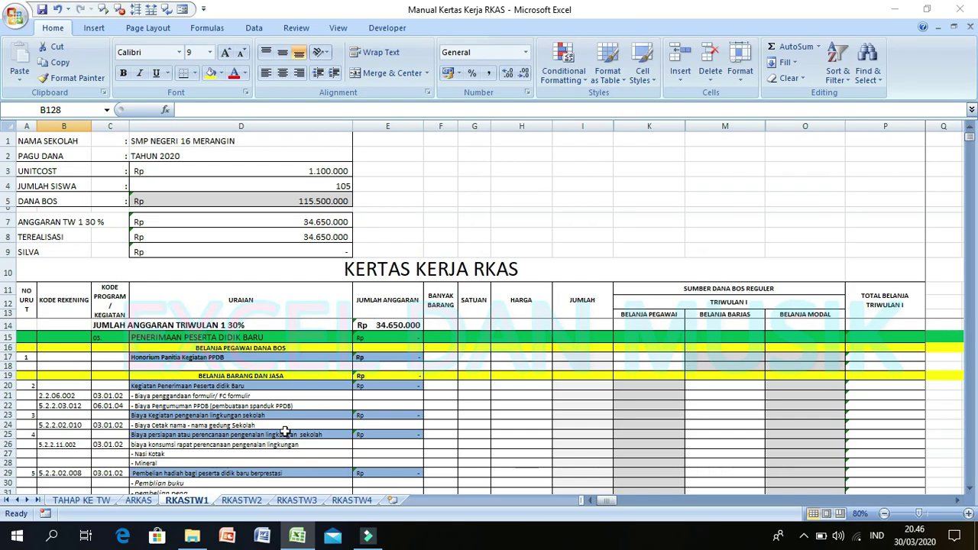
scroll(301, 428, down, 2)
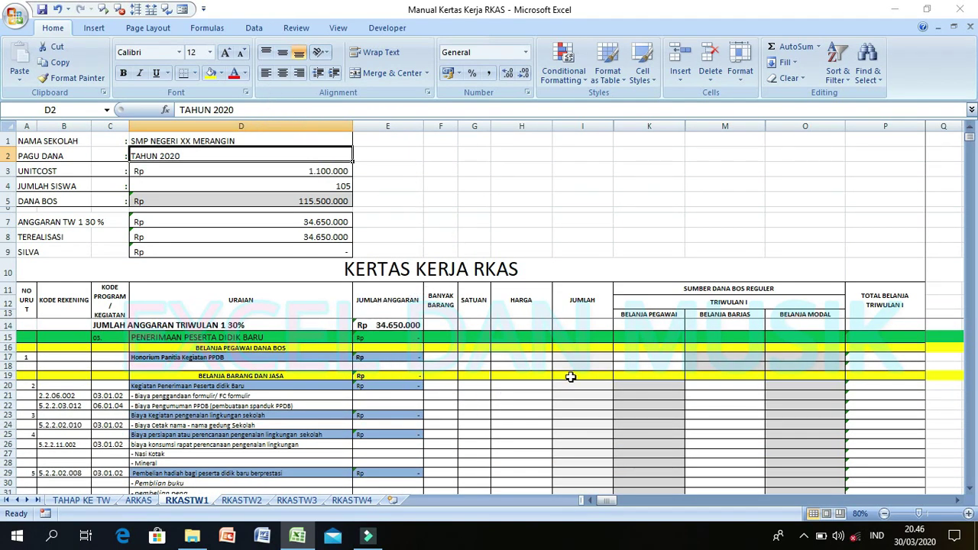
scroll(579, 406, down, 1)
scroll(579, 406, up, 1)
- Examine the BANYAK BARANG, SATUAN and HARGA columns and the expense items beneath them on the RKASTW1 sheet
click(447, 300)
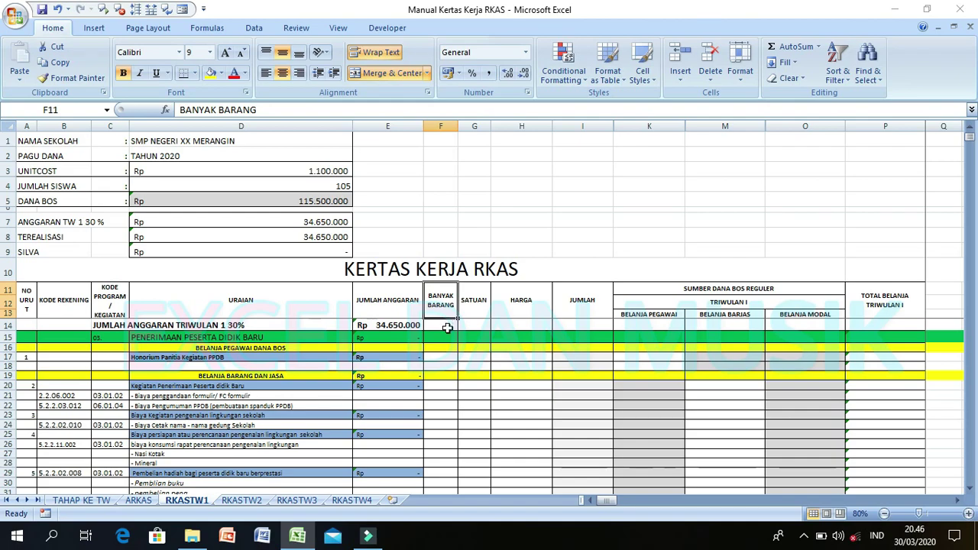
ctrl+click(470, 304)
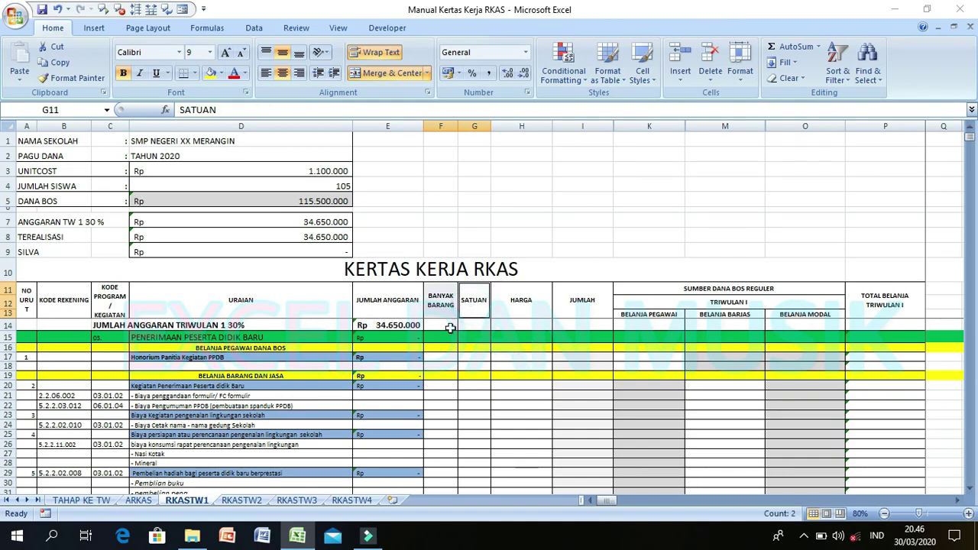
drag(446, 309, 514, 300)
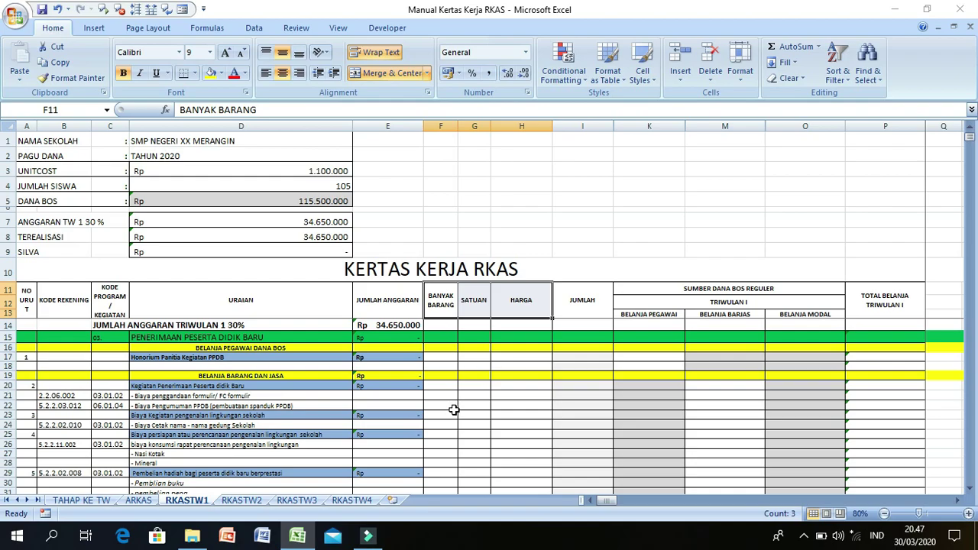
scroll(454, 410, down, 7)
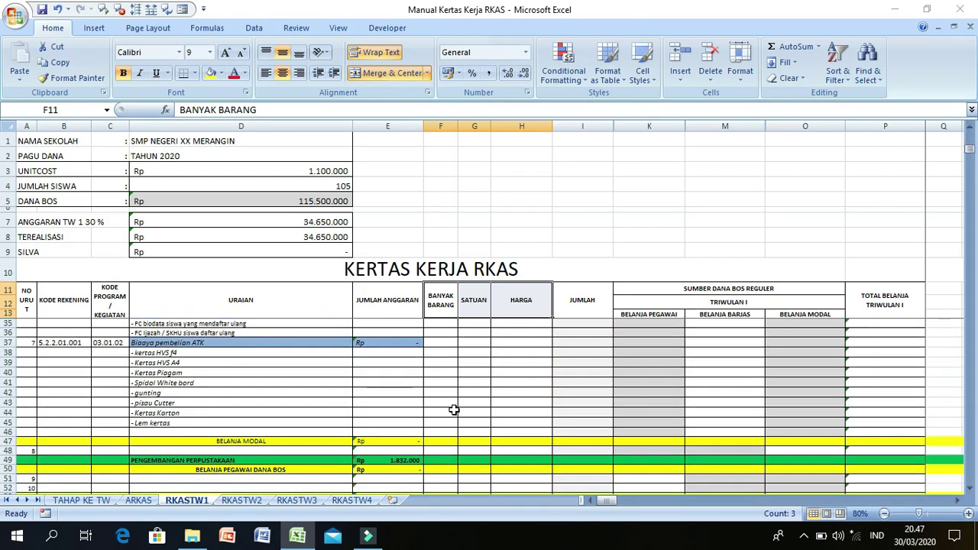
scroll(454, 410, up, 6)
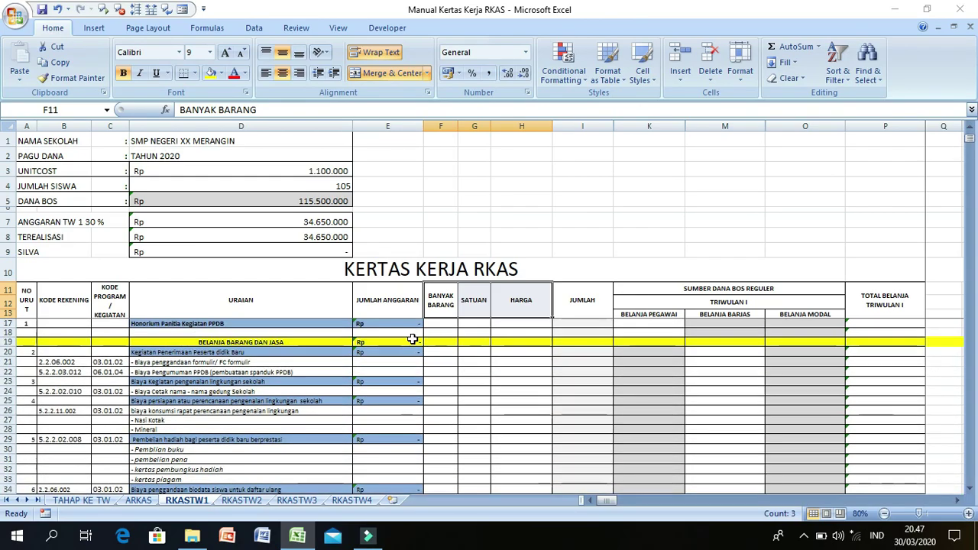
scroll(412, 339, up, 1)
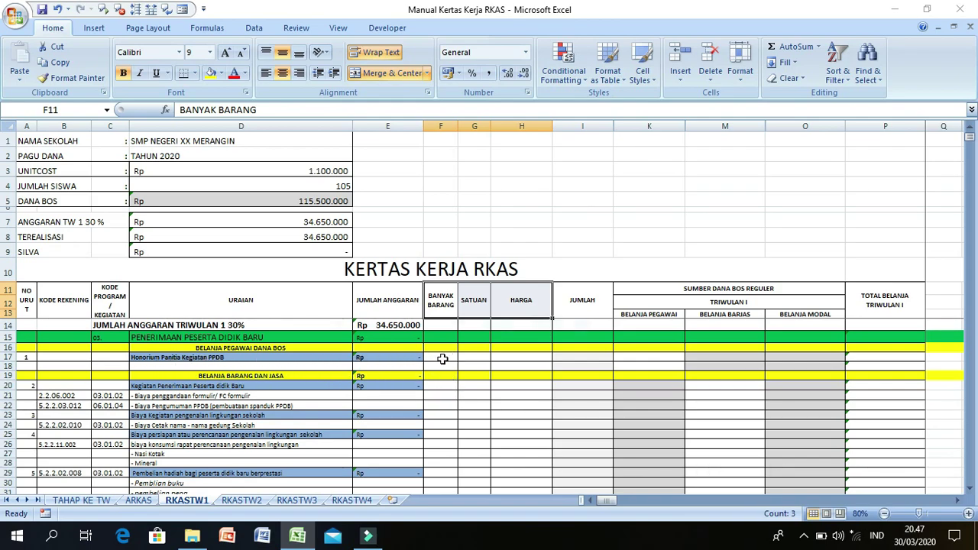
- Enter 5 as BANYAK BARANG and choose ORANG as SATUAN for the Honorium Panitia Kegiatan PPDB item
click(441, 359)
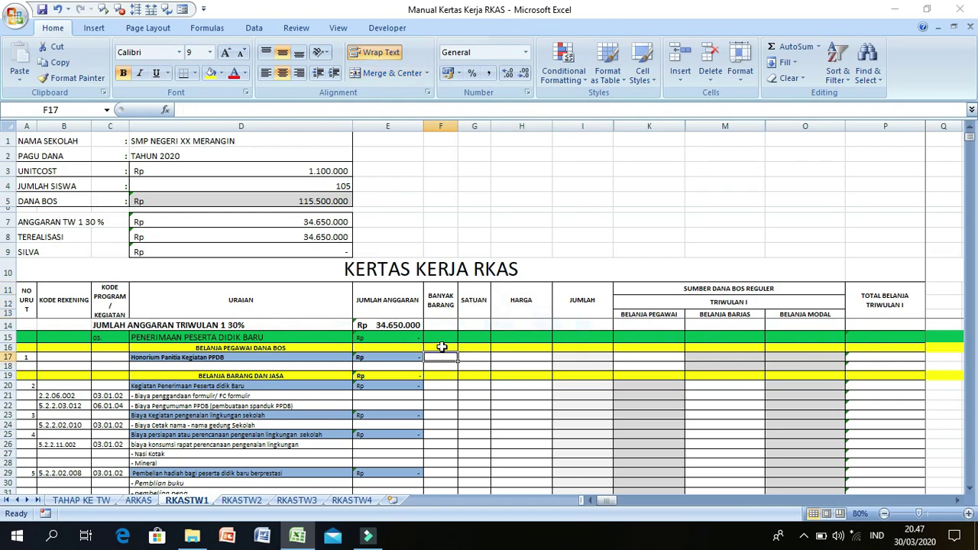
text(5)
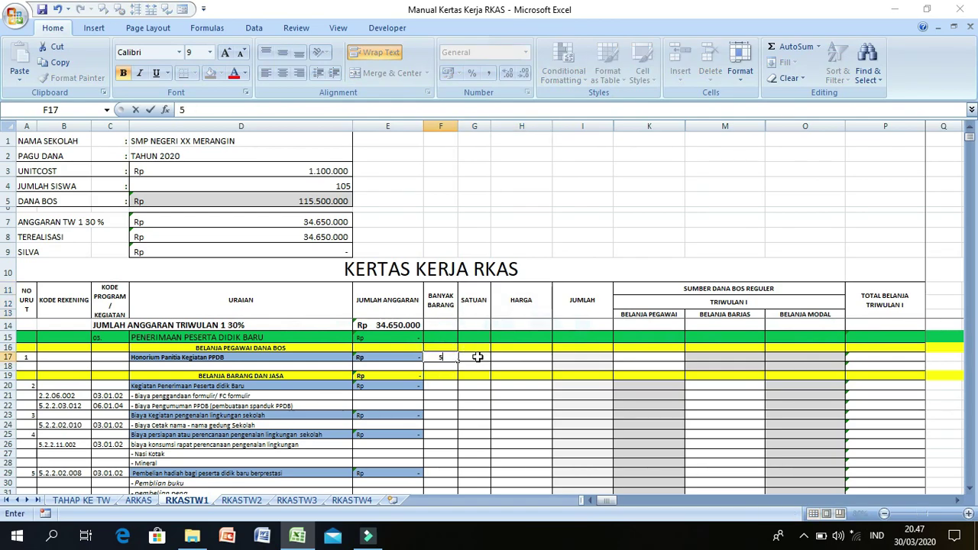
click(476, 356)
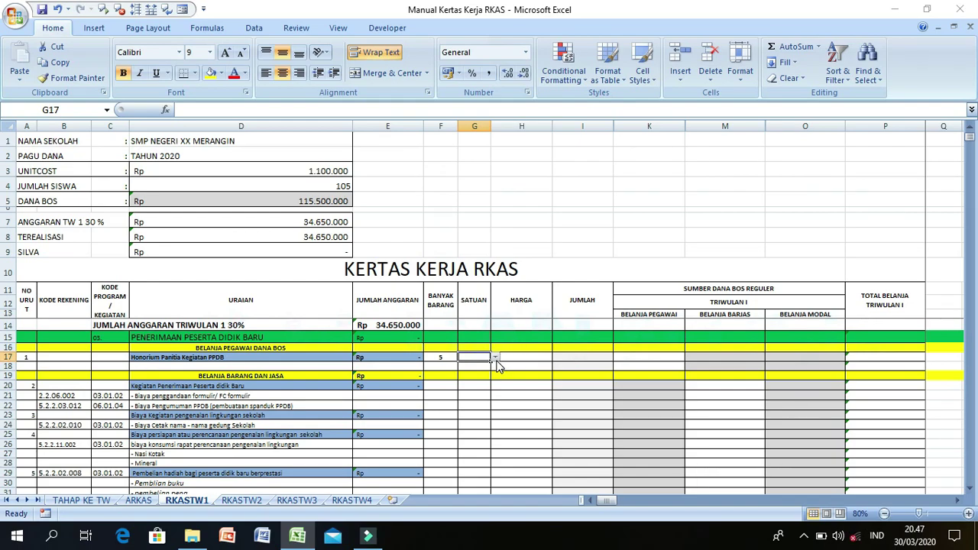
click(495, 357)
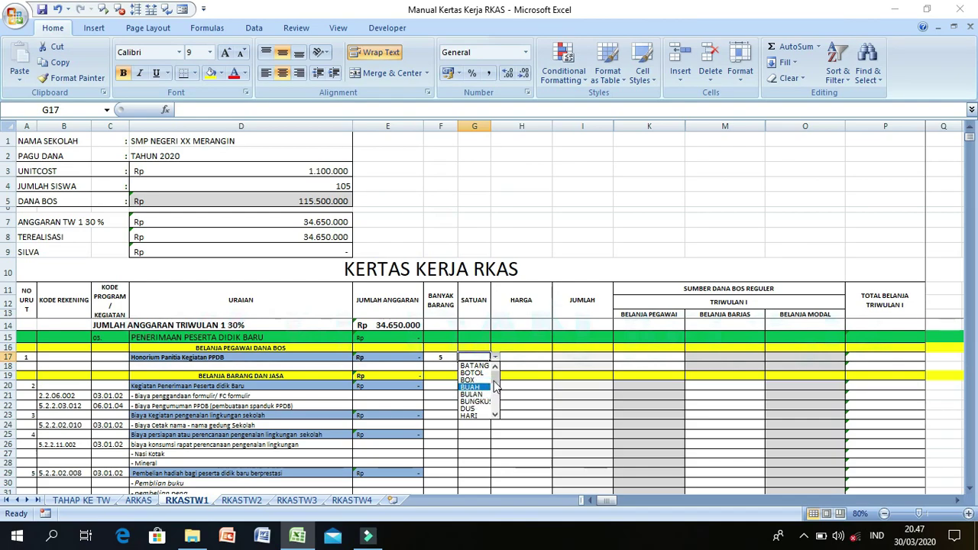
key(Escape)
click(495, 357)
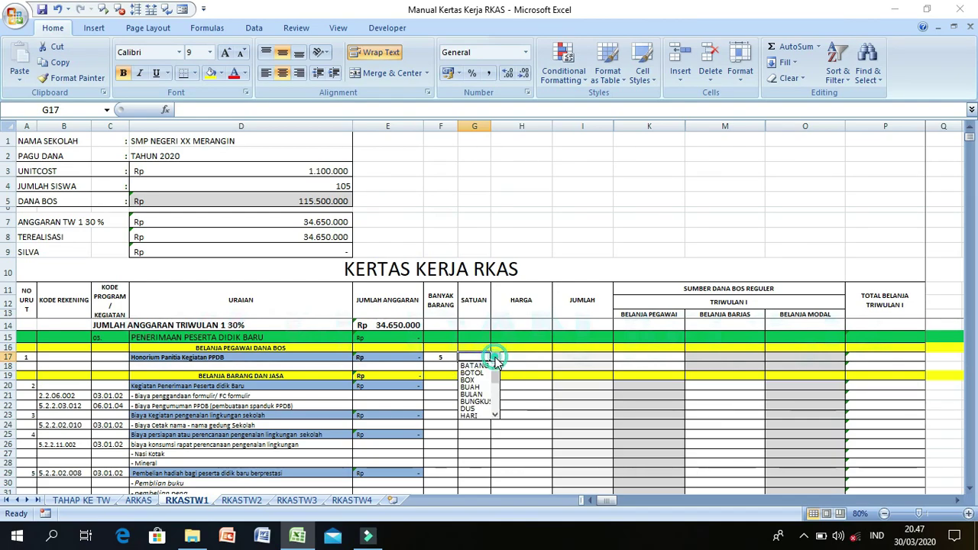
drag(497, 382, 501, 405)
click(472, 387)
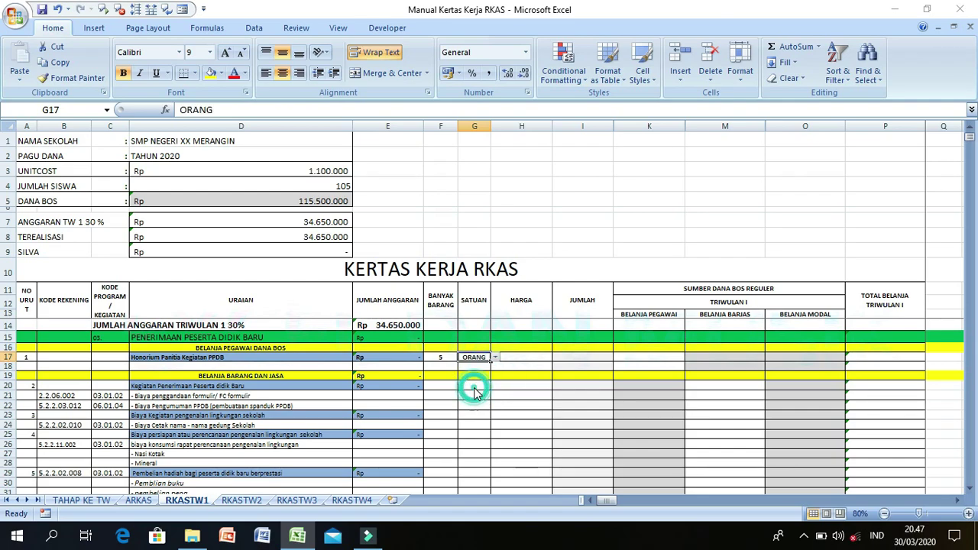
- Set the HARGA of the Honorium Panitia Kegiatan PPDB item to 100000
click(518, 356)
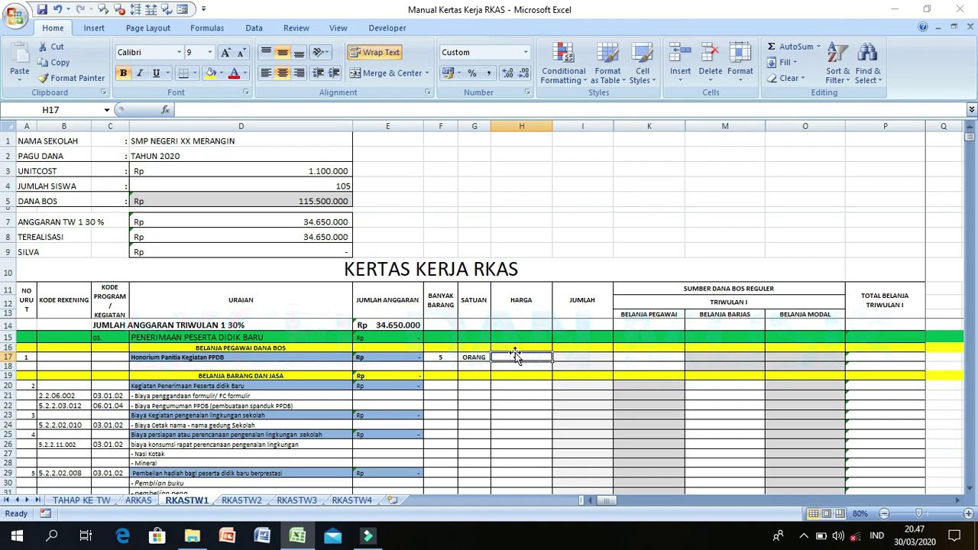
text(1)
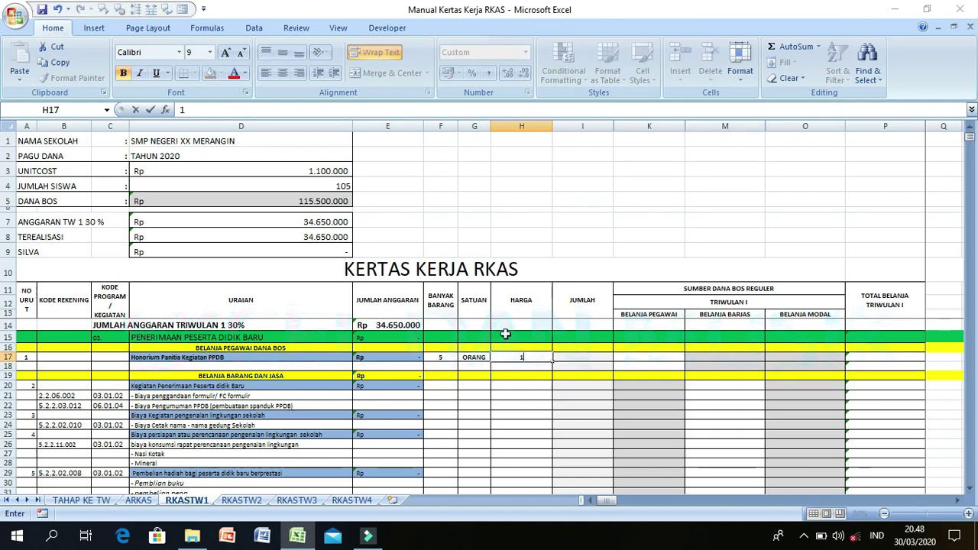
text(0000)
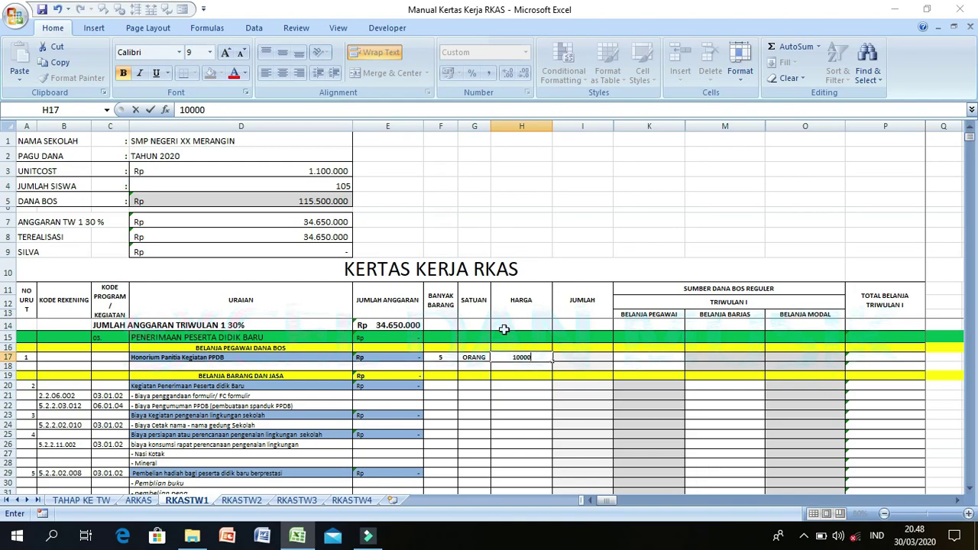
key(Return)
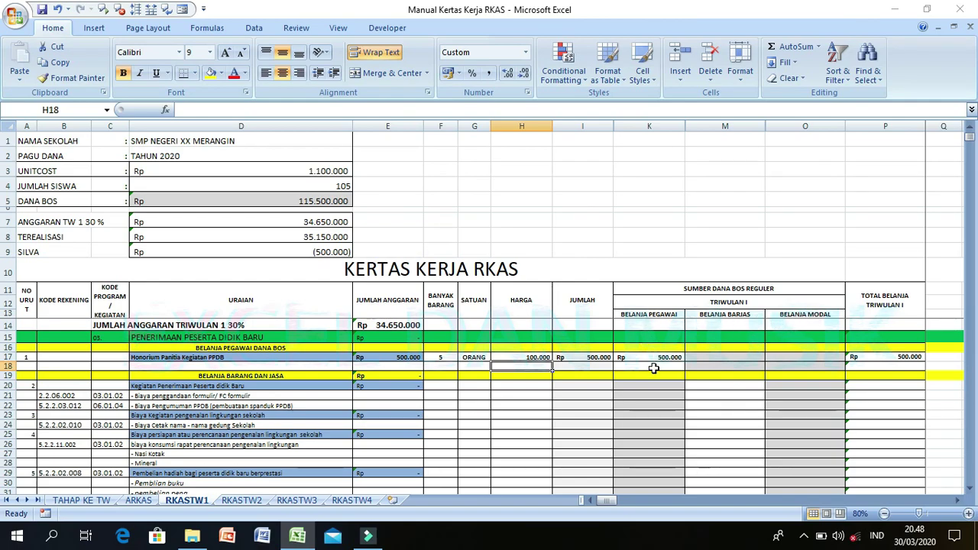
- Check the Honorium Panitia Kegiatan PPDB item's JUMLAH ANGGARAN formula and its TRIWULAN I BELANJA PEGAWAI formula on the ARKAS sheet
drag(475, 306, 562, 300)
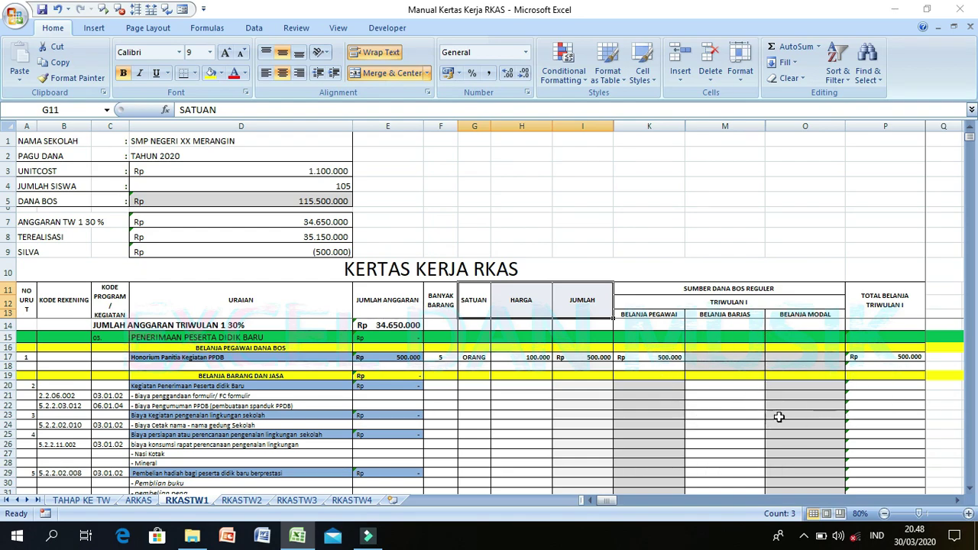
click(368, 357)
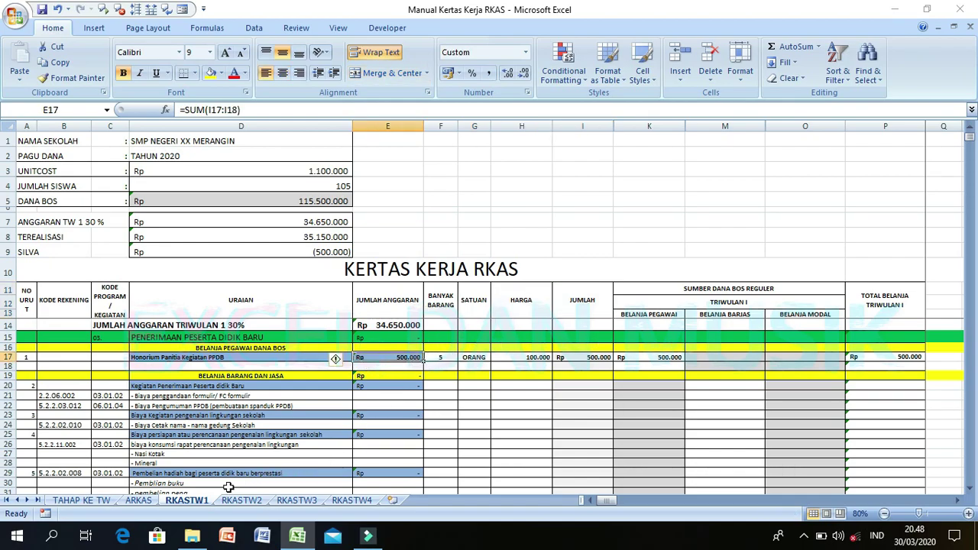
click(137, 498)
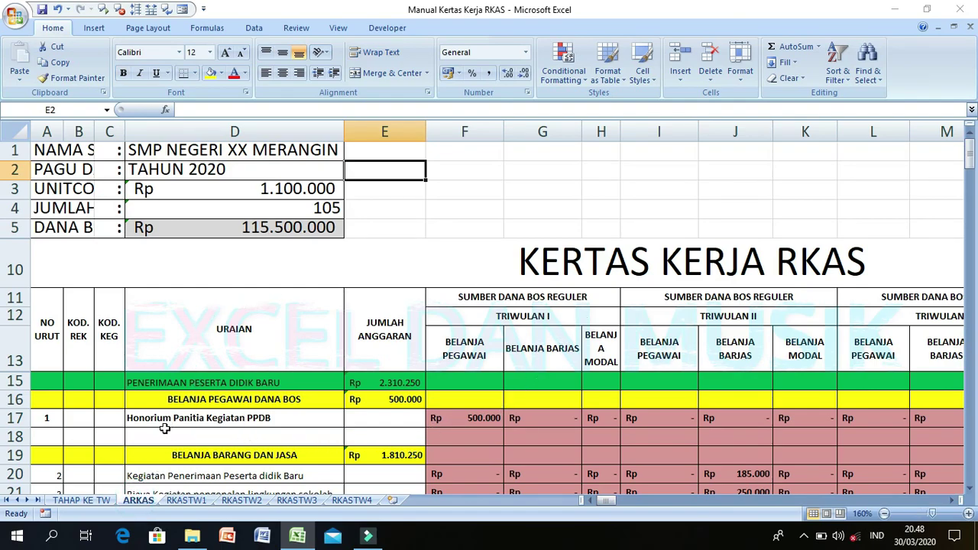
click(461, 418)
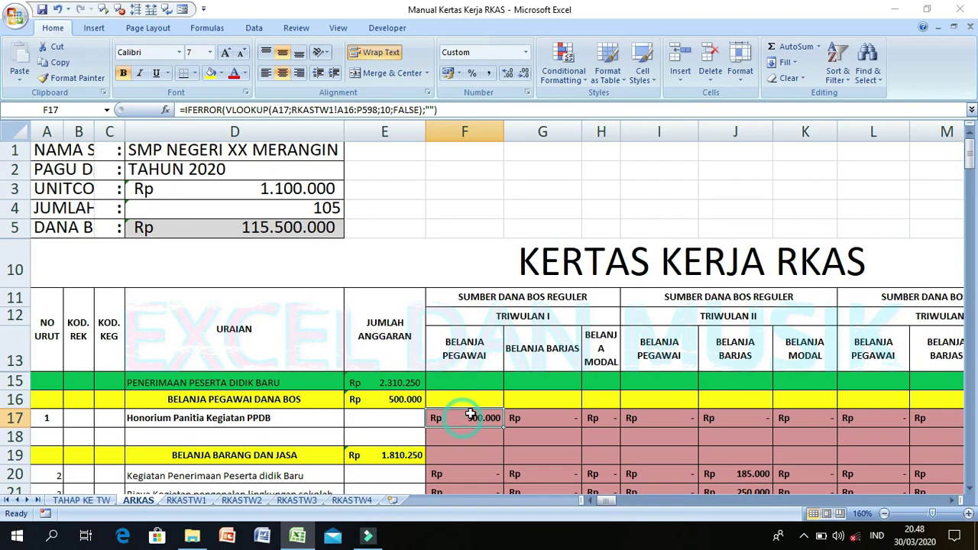
- Clear the BANYAK BARANG, SATUAN and HARGA entries of the Honorium Panitia Kegiatan PPDB item on the RKASTW1 sheet
click(186, 500)
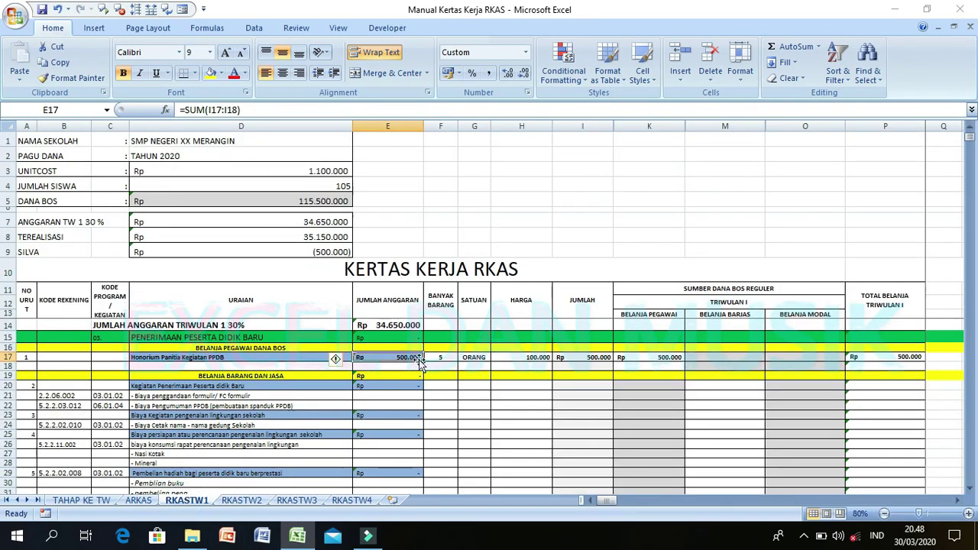
click(445, 358)
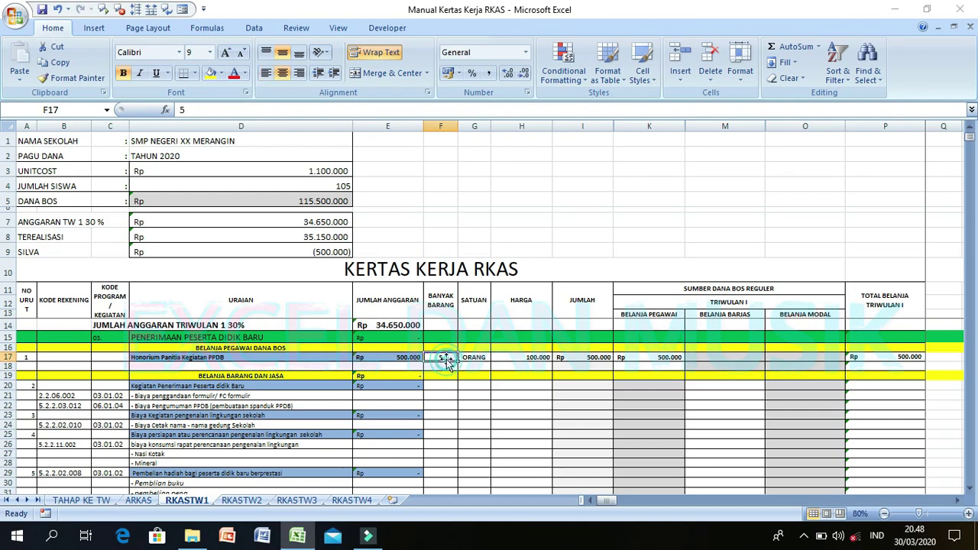
key(Delete)
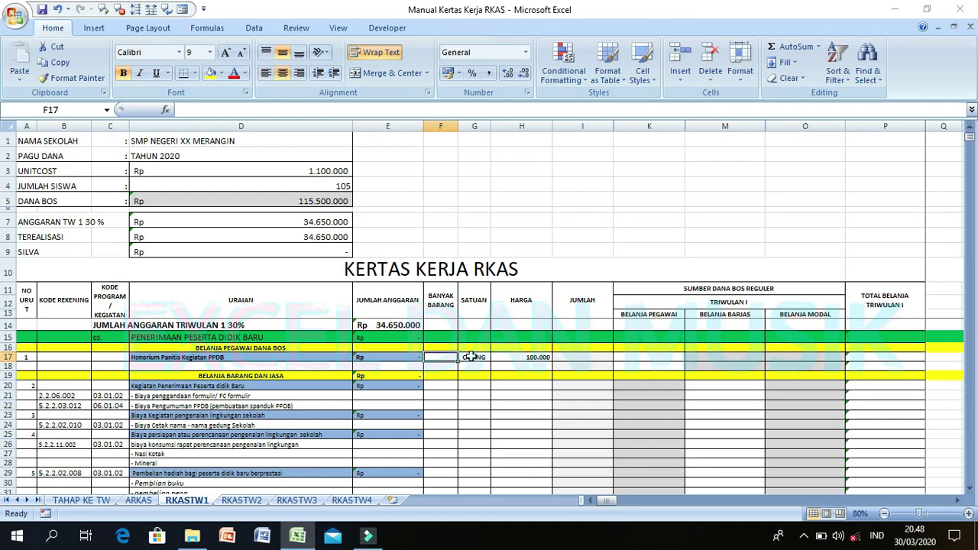
click(472, 357)
key(Delete)
click(521, 357)
key(Delete)
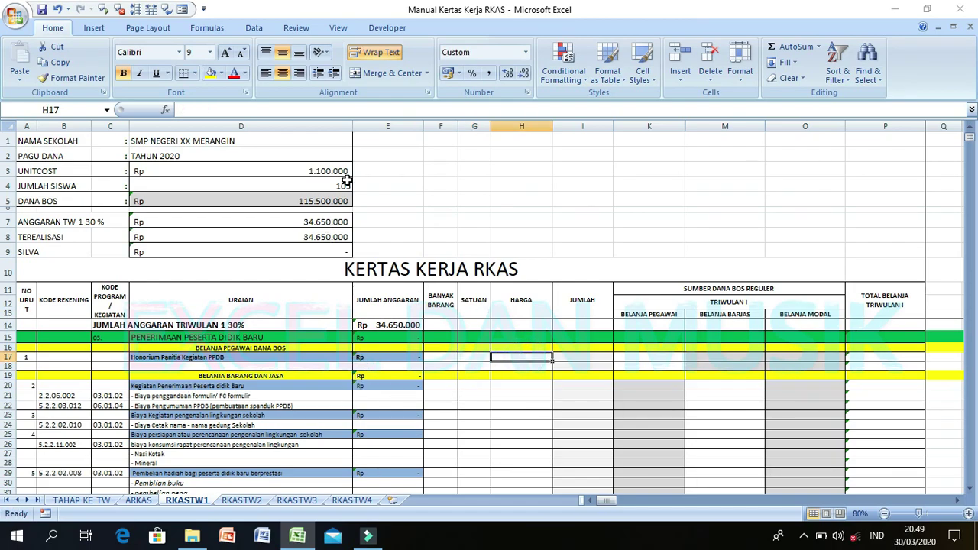
- Enter 4 as BANYAK BARANG and choose LEMBAR as SATUAN for the Biaya penggandaan formulir/ FC formulir item
click(442, 394)
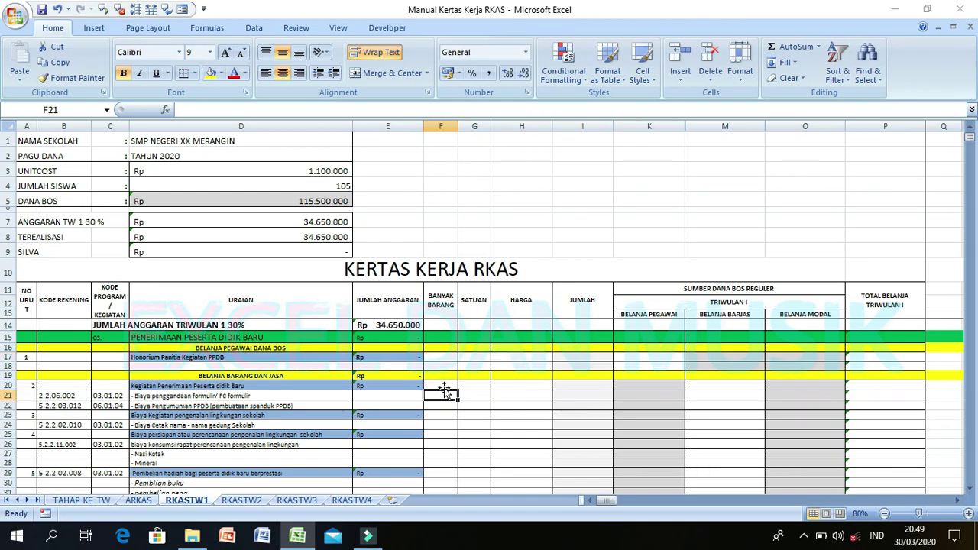
text(4)
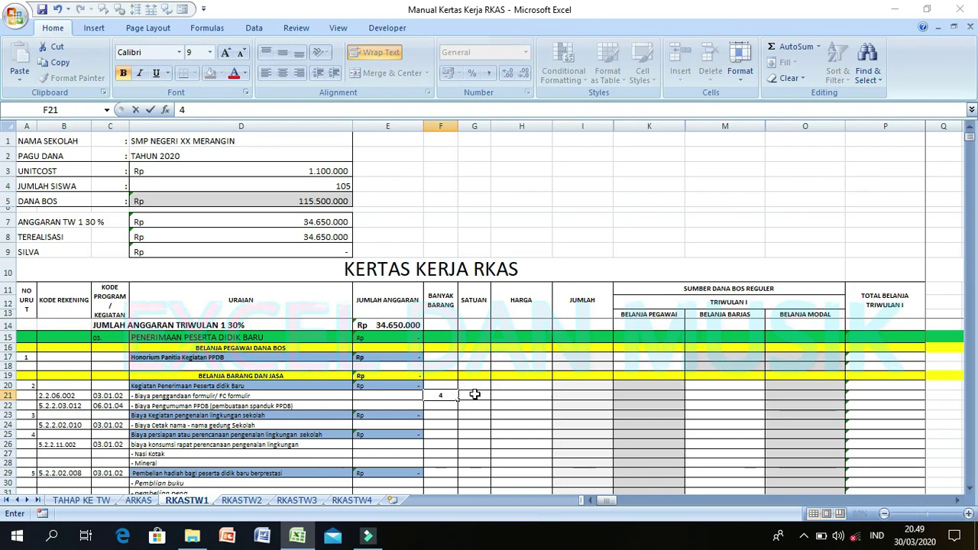
click(475, 394)
click(495, 395)
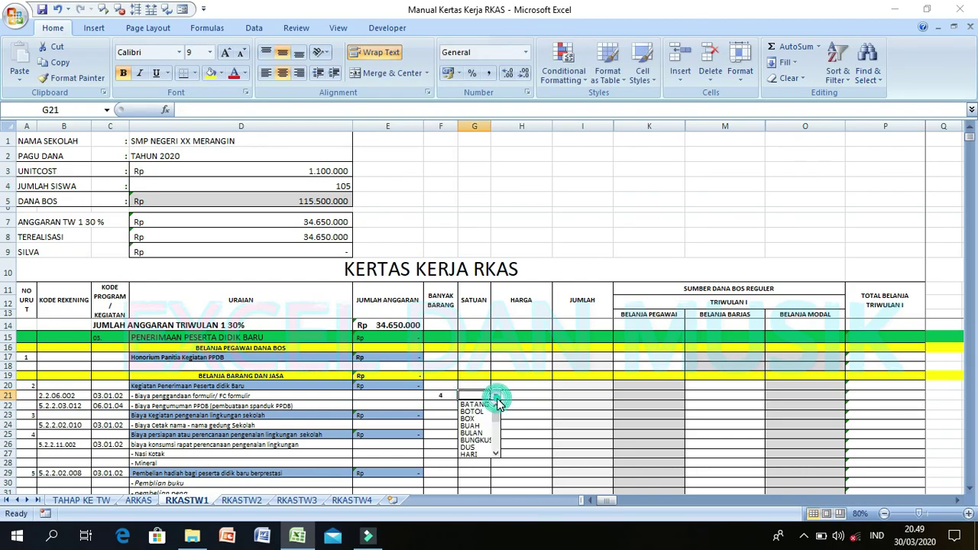
scroll(500, 420, down, 2)
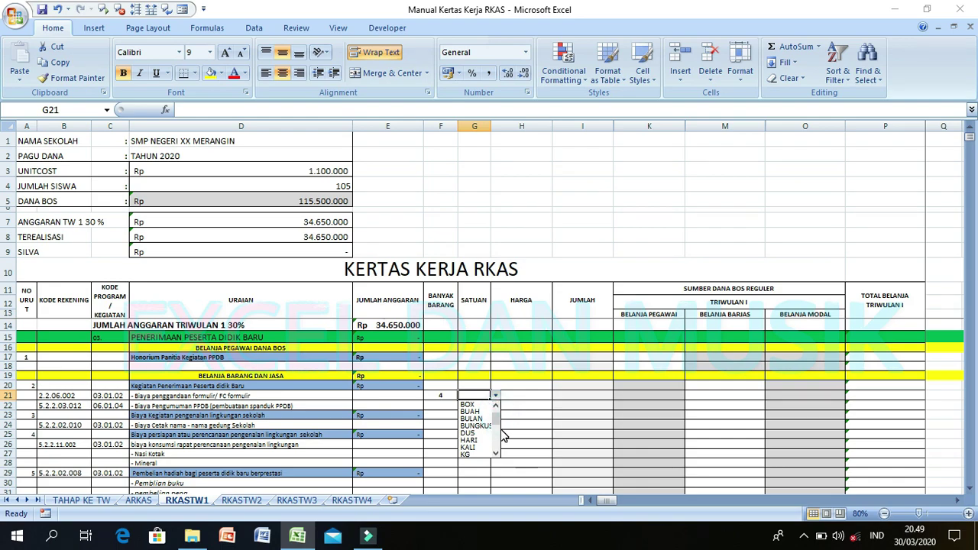
scroll(498, 425, down, 3)
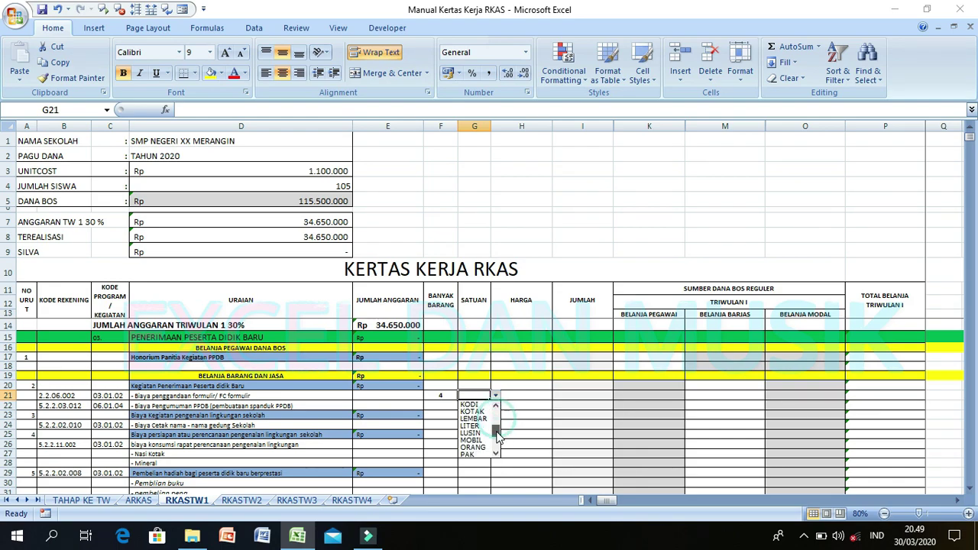
click(481, 411)
- Set the HARGA of the Biaya penggandaan formulir/ FC formulir item to 250
double_click(512, 395)
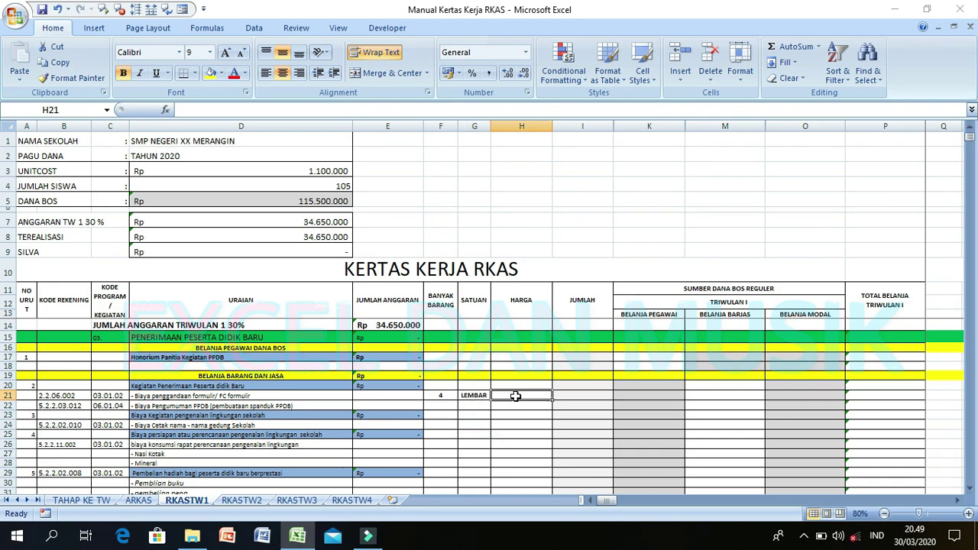
text(250)
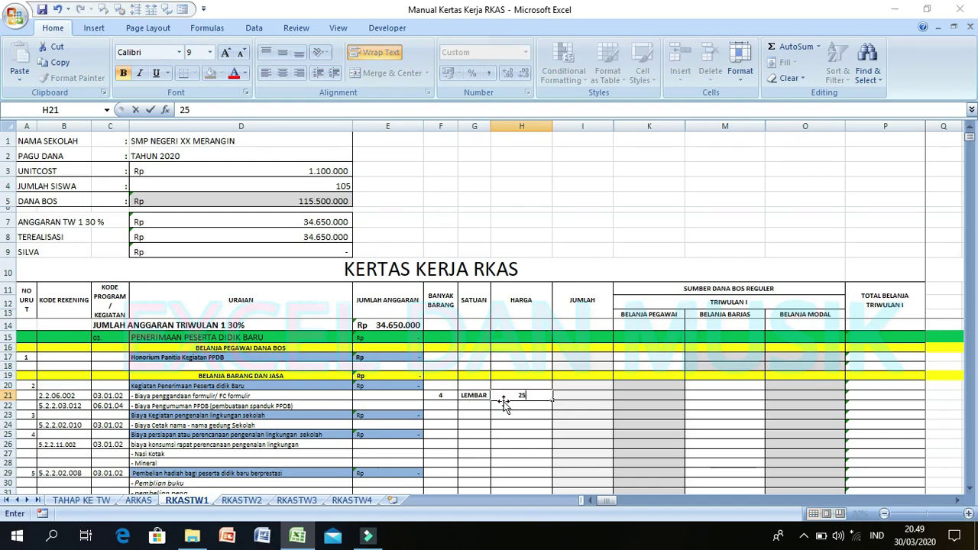
click(508, 425)
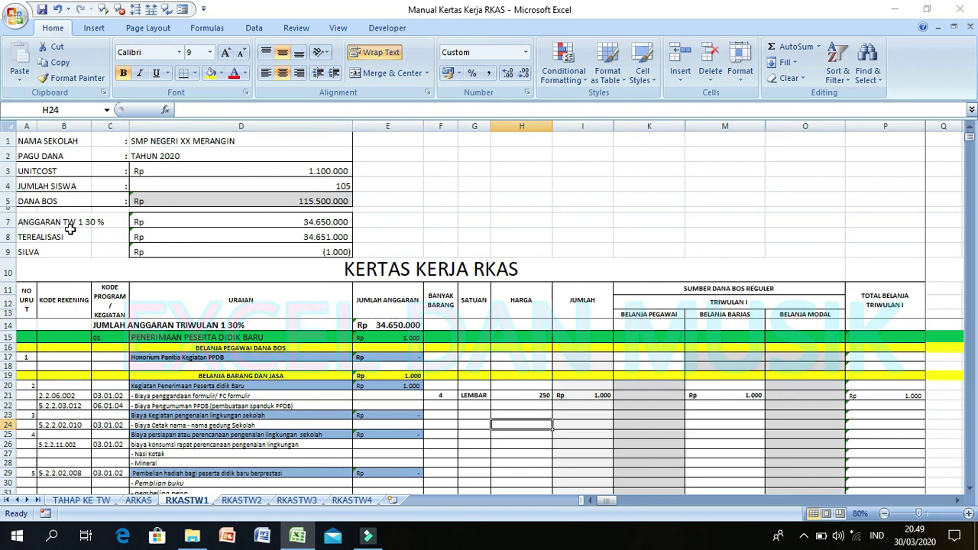
- Check the formulas behind ANGGARAN TW 1 30 %, TEREALISASI and SILVA in the RKASTW1 header
click(291, 223)
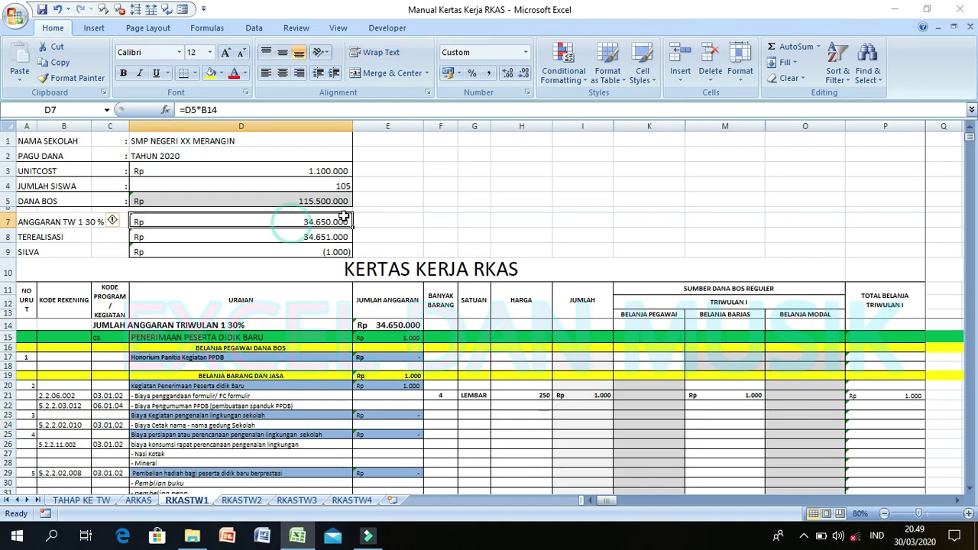
click(280, 241)
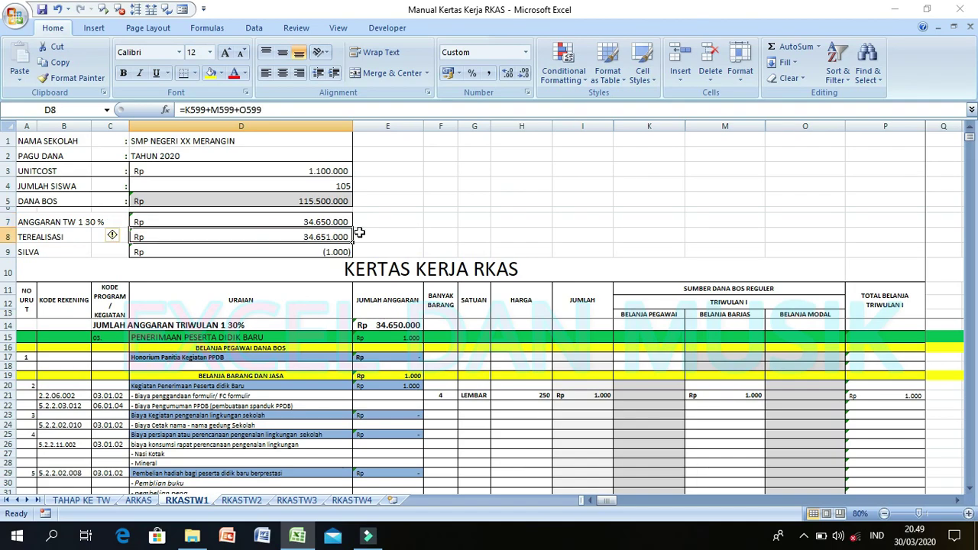
click(315, 249)
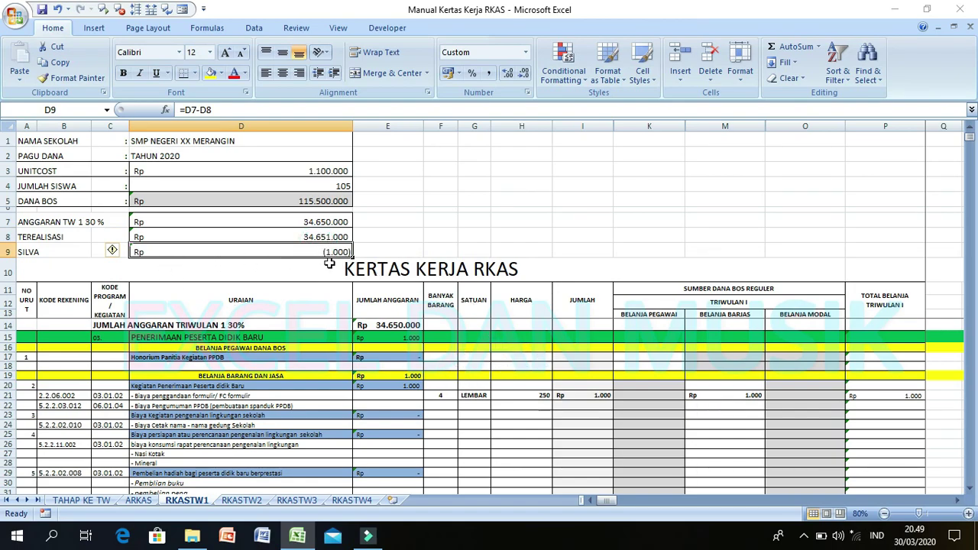
- Change the BANYAK BARANG of the Biaya penggandaan formulir/ FC formulir item to 2
click(441, 396)
text(2)
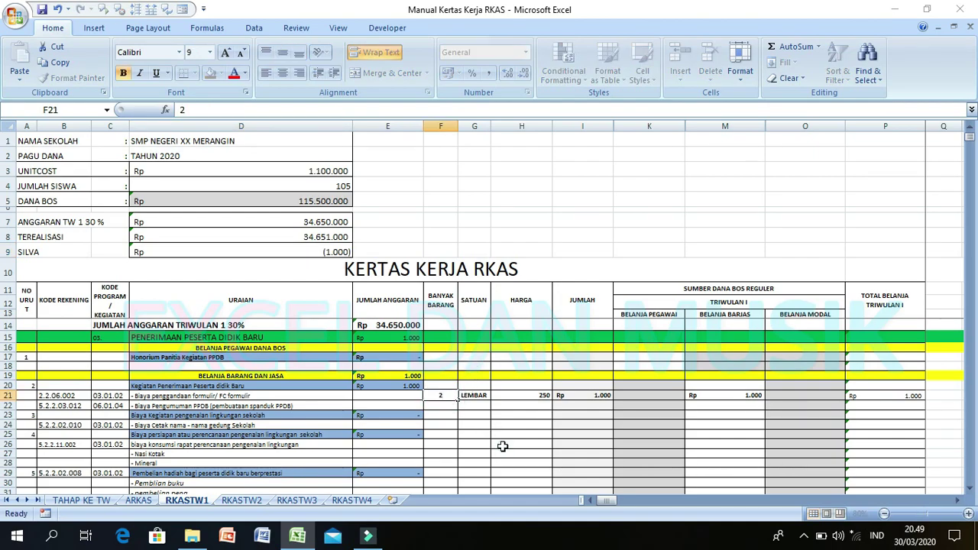
click(502, 444)
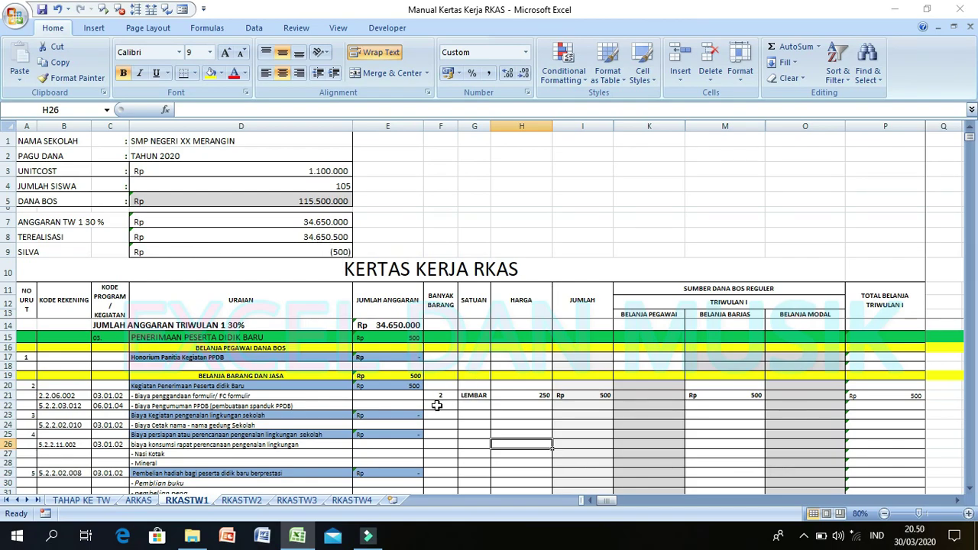
- Clear the BANYAK BARANG, SATUAN and HARGA entries of the Biaya penggandaan formulir/ FC formulir item
click(435, 396)
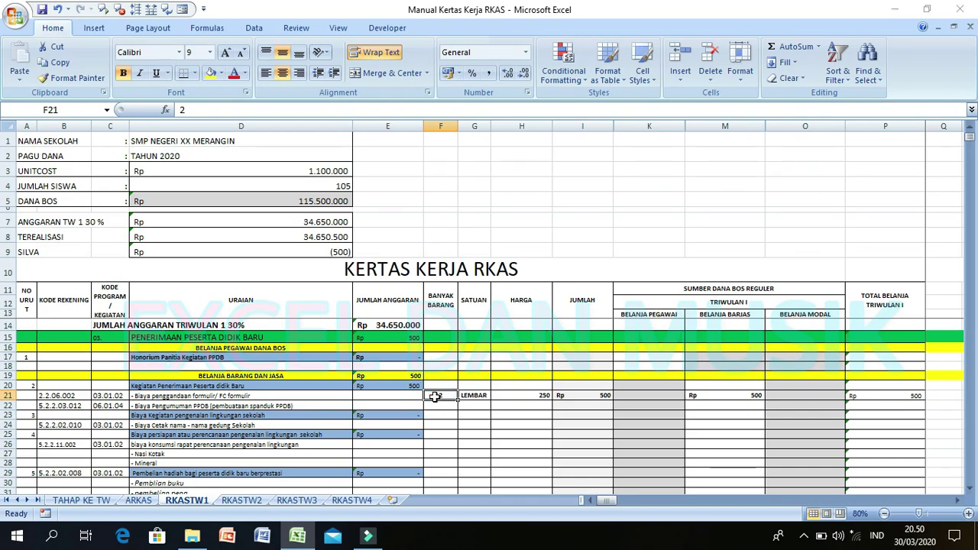
key(Delete)
click(469, 395)
key(Delete)
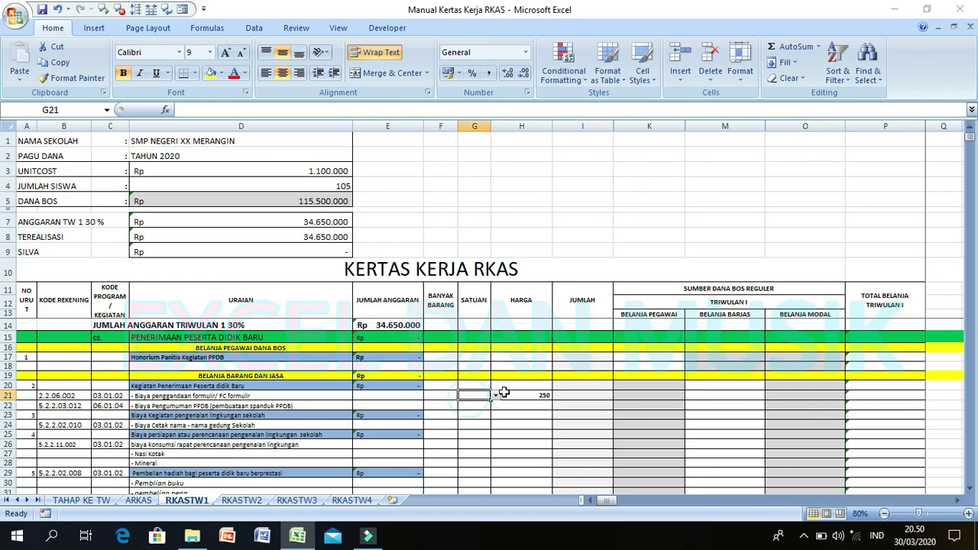
click(508, 395)
key(Delete)
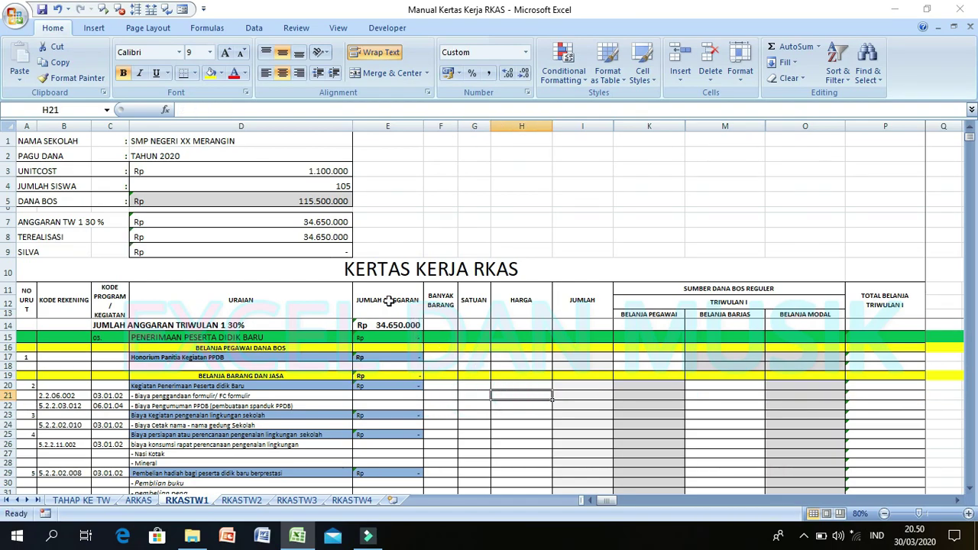
- Check the SILVA balance and look through the filled-in library expense items on the RKASTW1 sheet
click(317, 253)
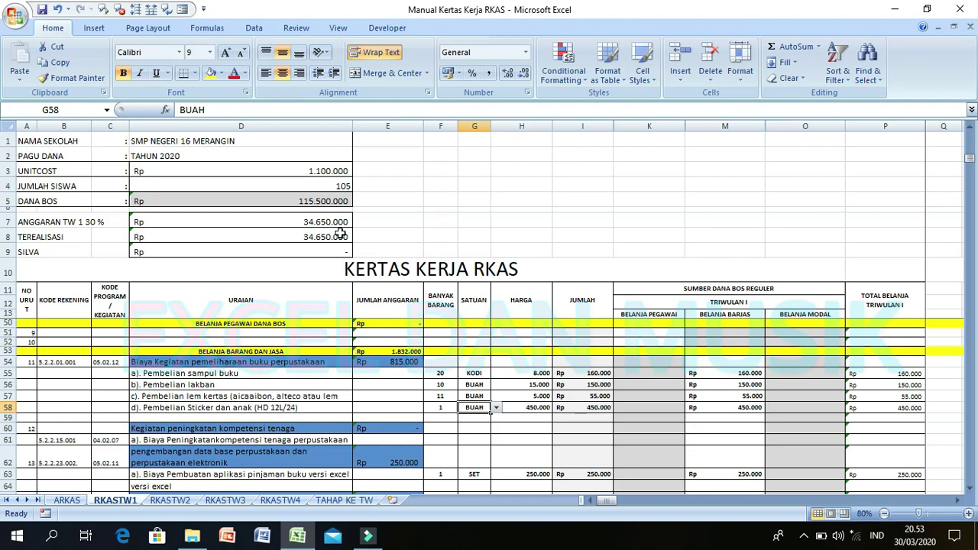
scroll(474, 377, down, 5)
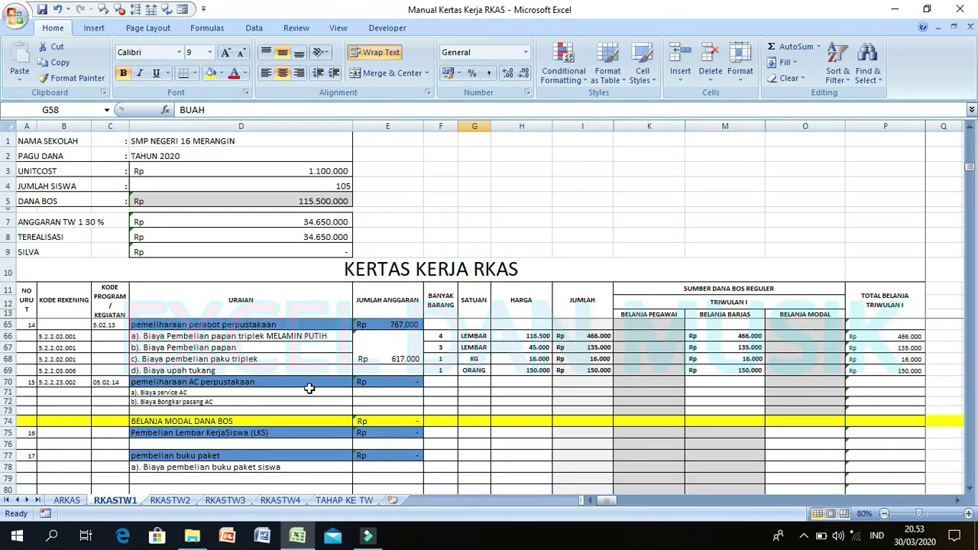
scroll(477, 376, up, 3)
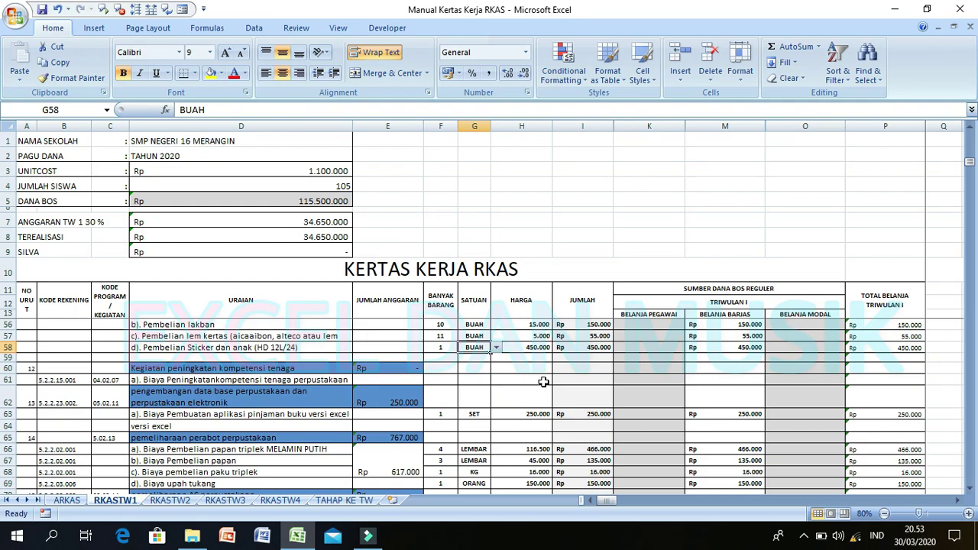
scroll(543, 381, up, 14)
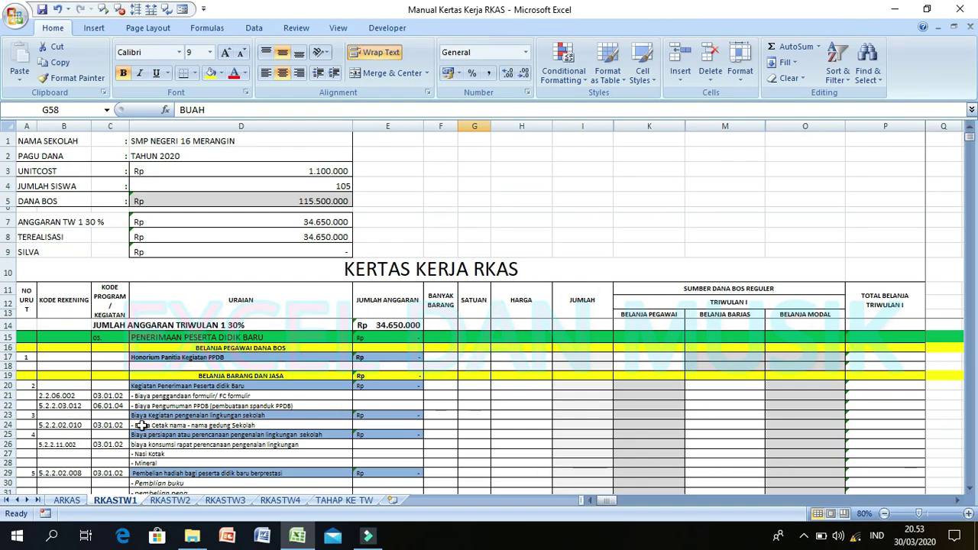
- Examine the KODE REKENING and KODE PROGRAM / KEGIATAN of the Biaya penggandaan formulir item and its parent Kegiatan Penerimaan Peserta didik Baru
click(76, 396)
click(109, 396)
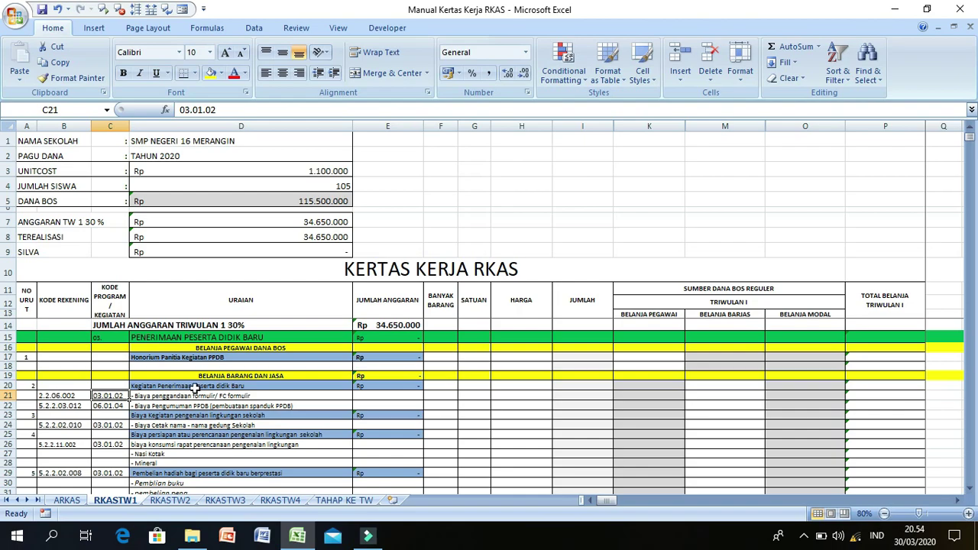
click(268, 386)
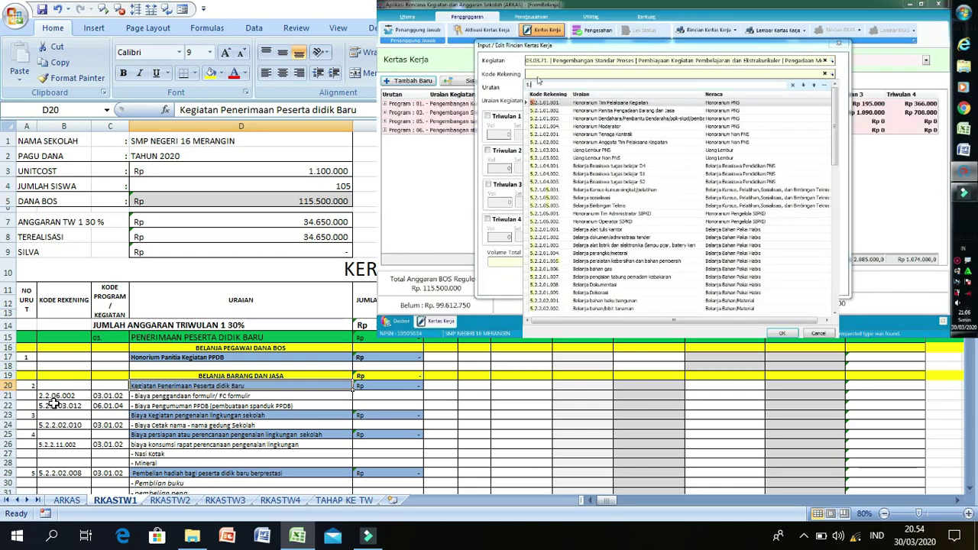
click(67, 396)
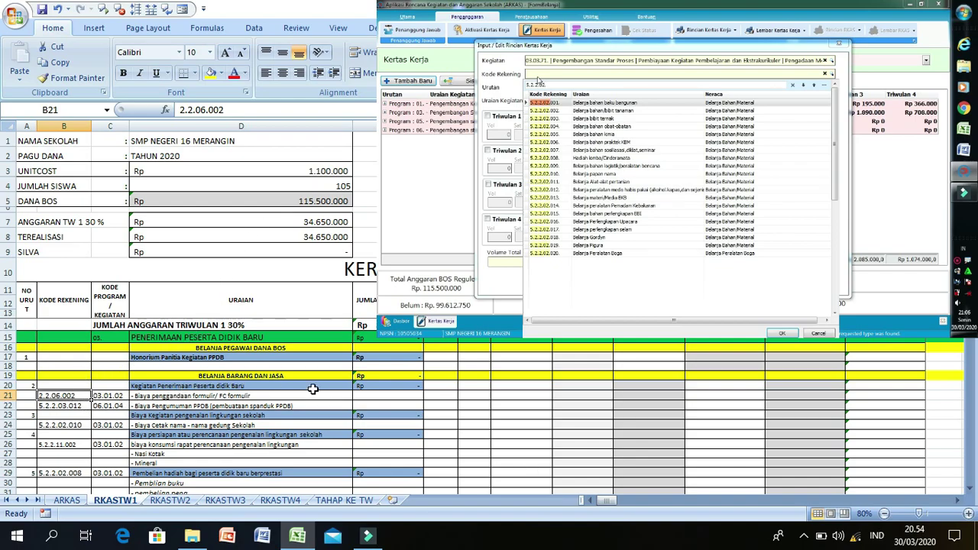
- Review the four purchase items under Biaya Kegiatan pemeliharaan buku perpustakaan and the BANYAK BARANG of Pembelian sampul buku
scroll(386, 389, down, 4)
scroll(390, 389, down, 8)
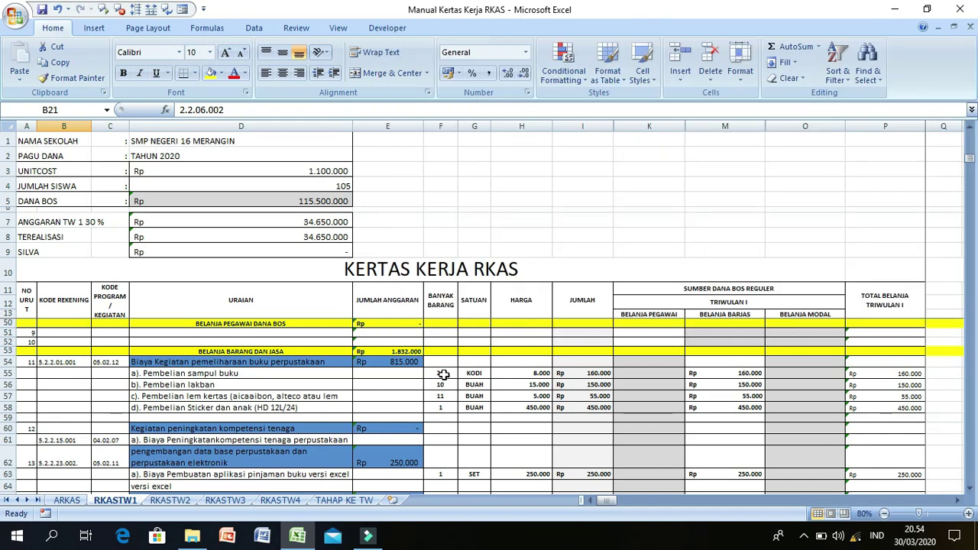
click(164, 375)
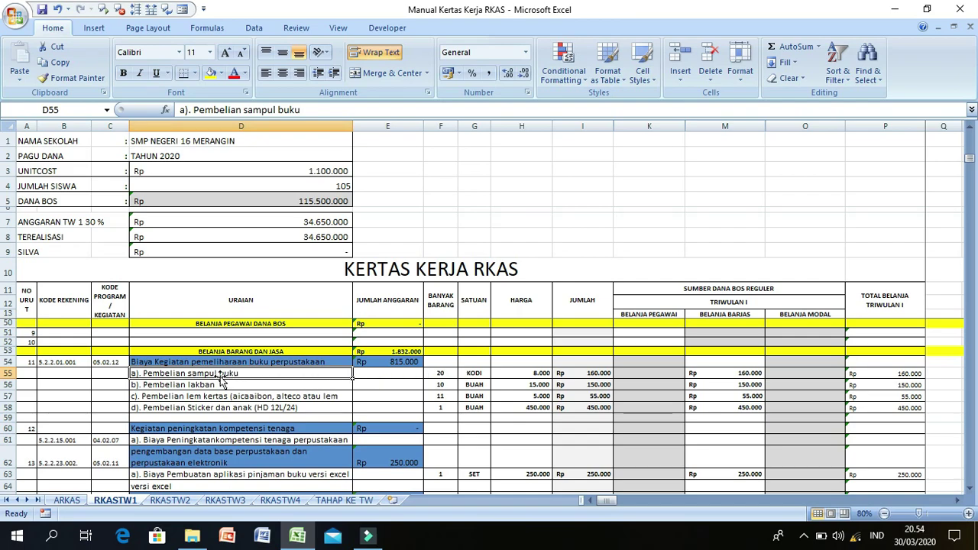
drag(208, 374, 211, 408)
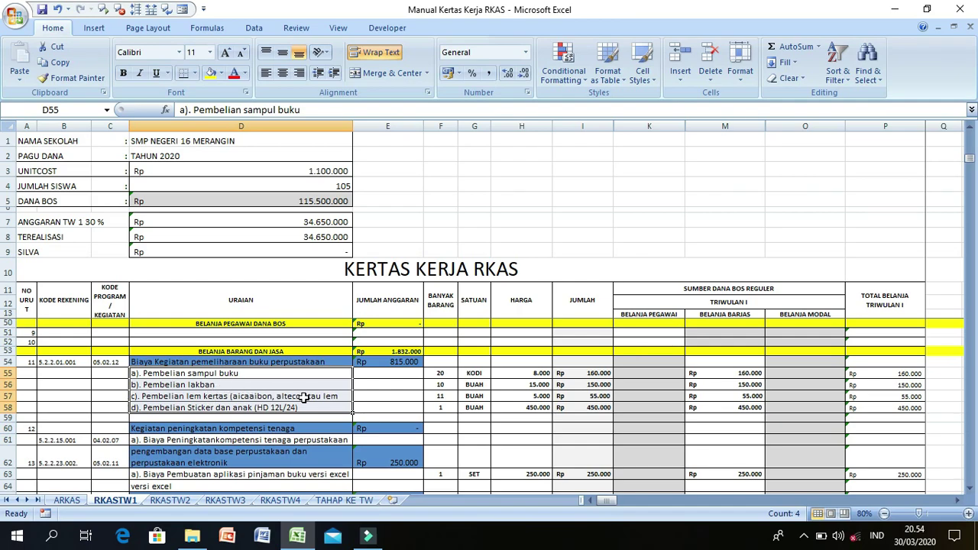
click(439, 374)
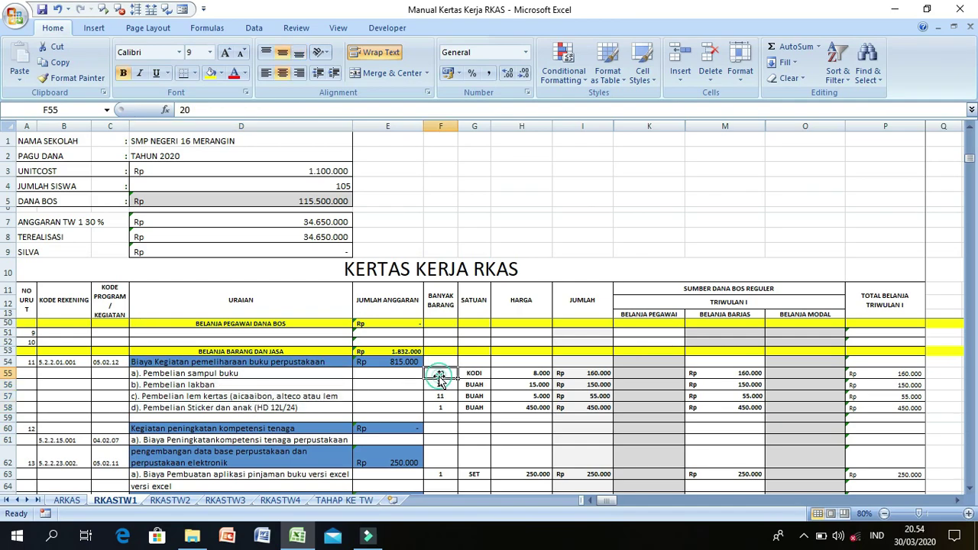
- Go through the individual URAIAN descriptions from Pembelian sampul buku to Pembelian Sticker dan anak in the library book maintenance group
click(242, 384)
click(233, 397)
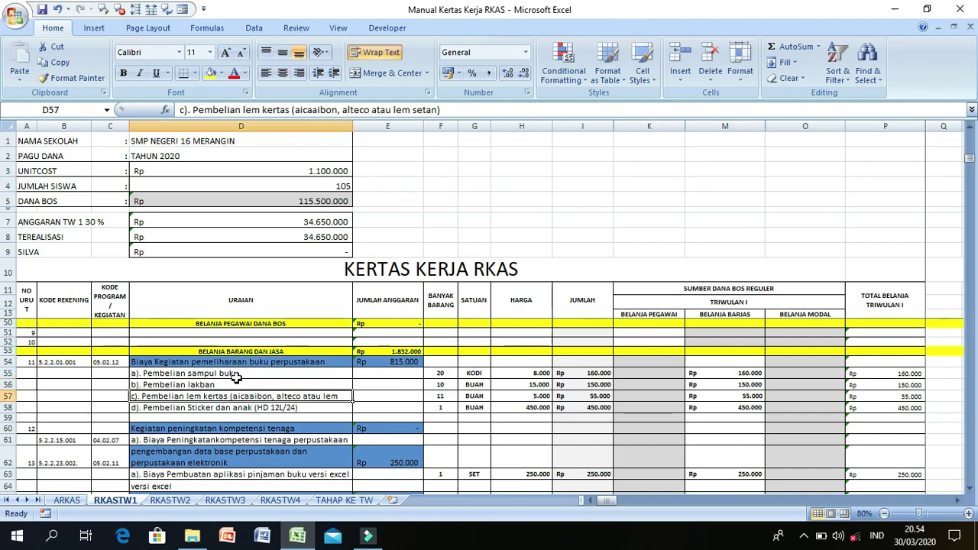
click(229, 373)
click(233, 382)
click(226, 396)
click(226, 418)
click(226, 408)
click(227, 374)
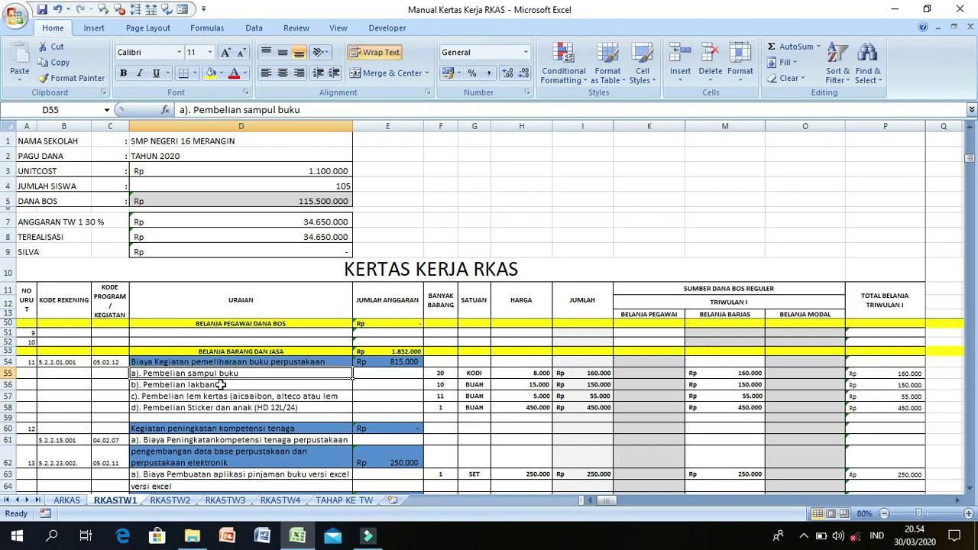
click(208, 395)
click(214, 406)
click(210, 396)
click(206, 384)
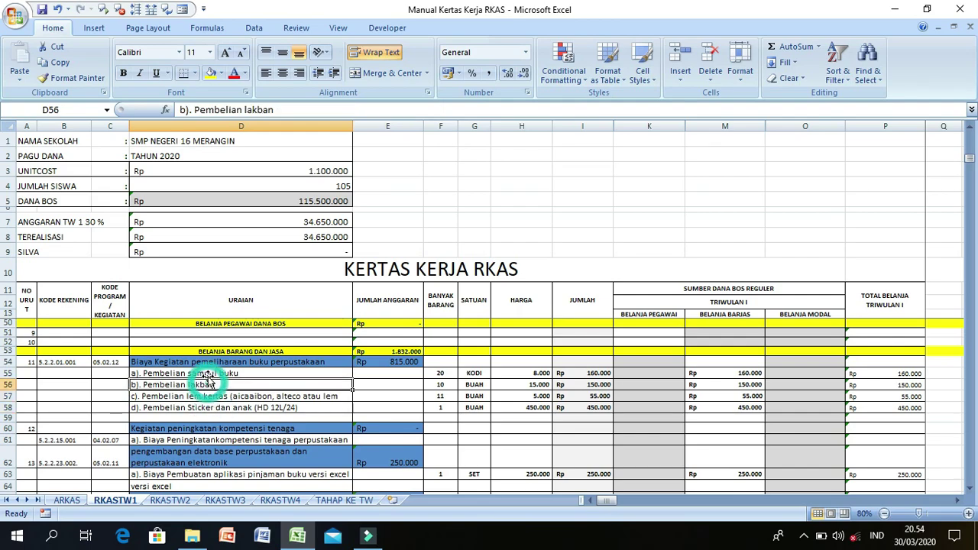
click(229, 373)
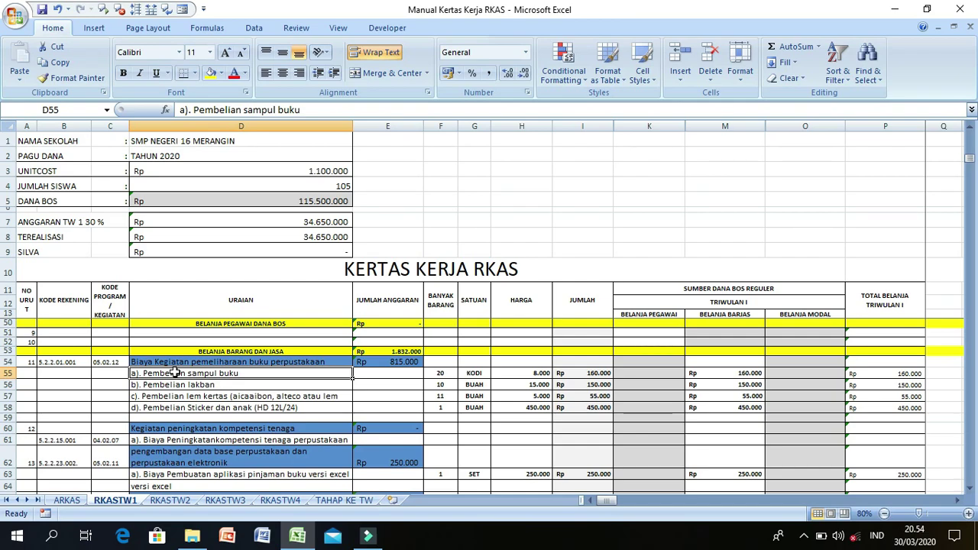
click(240, 386)
click(241, 396)
click(241, 408)
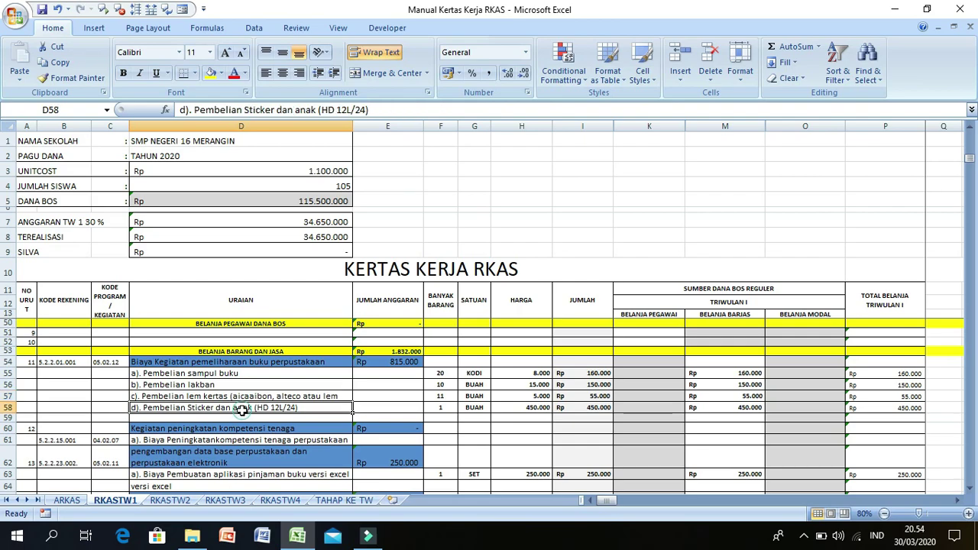
click(243, 396)
click(243, 385)
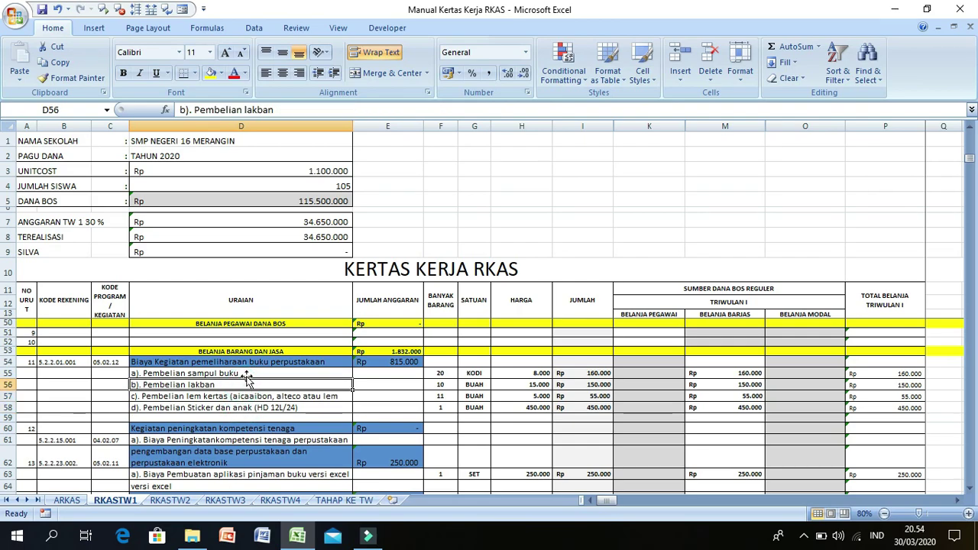
click(247, 374)
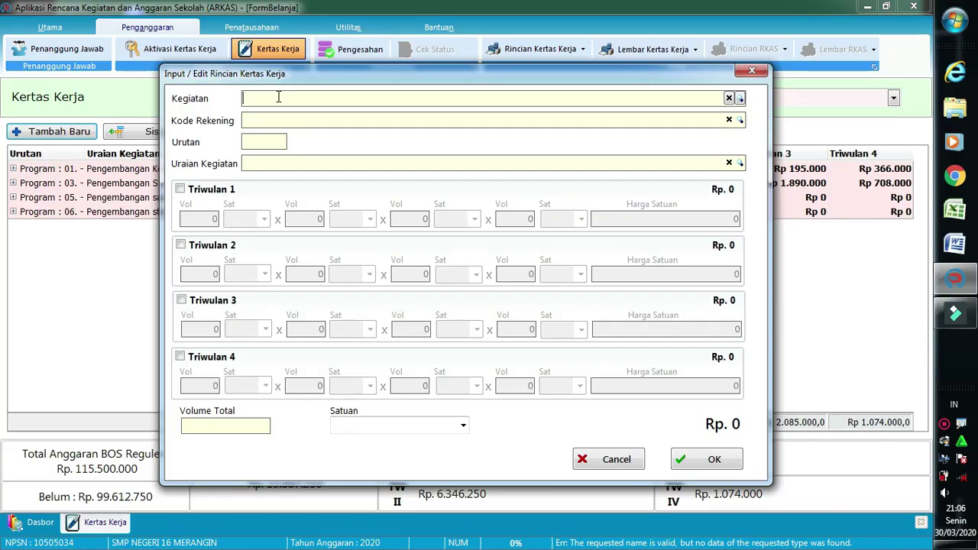
- Set the Kegiatan of the new Kertas Kerja entry to 03.03.71, Pengadaan Media Pembelajaran
text(3)
key(BackSpace)
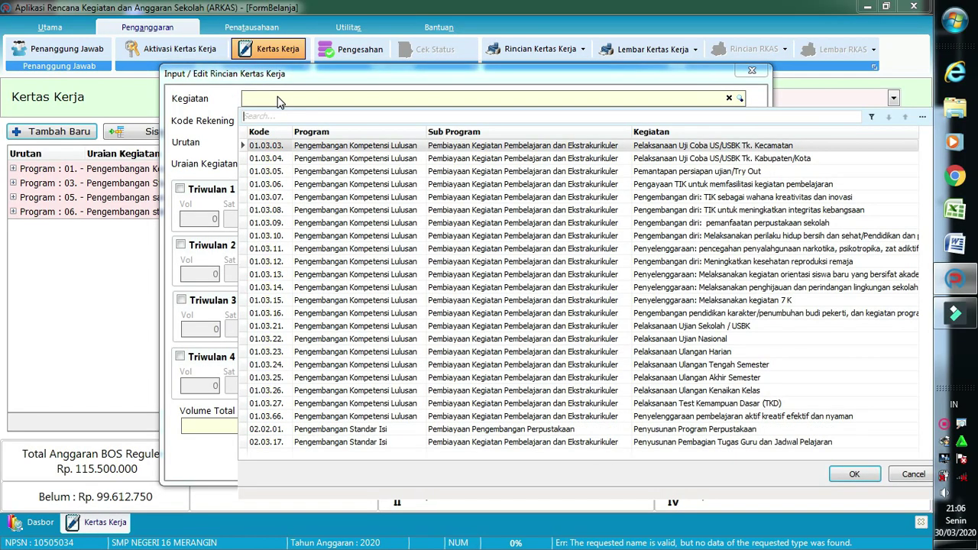
text(03.03.71)
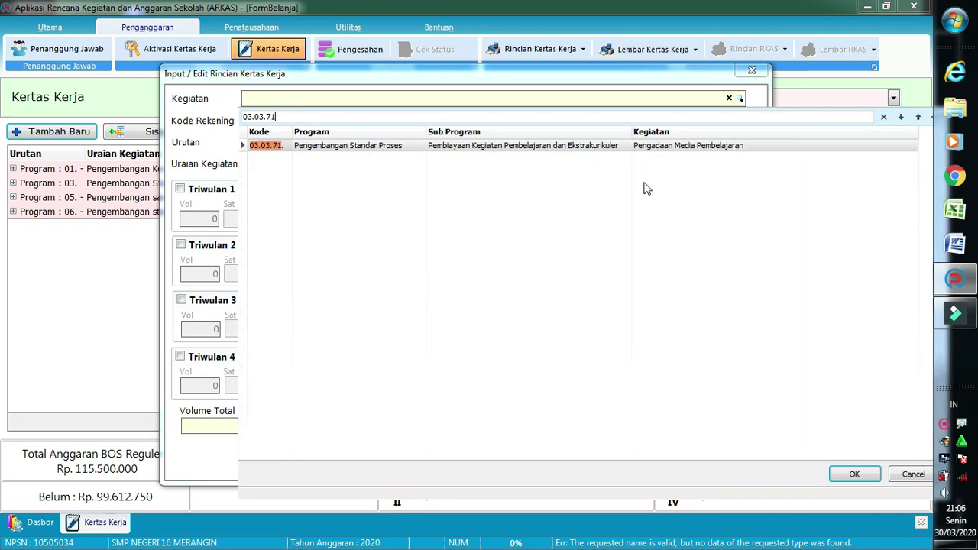
double_click(269, 146)
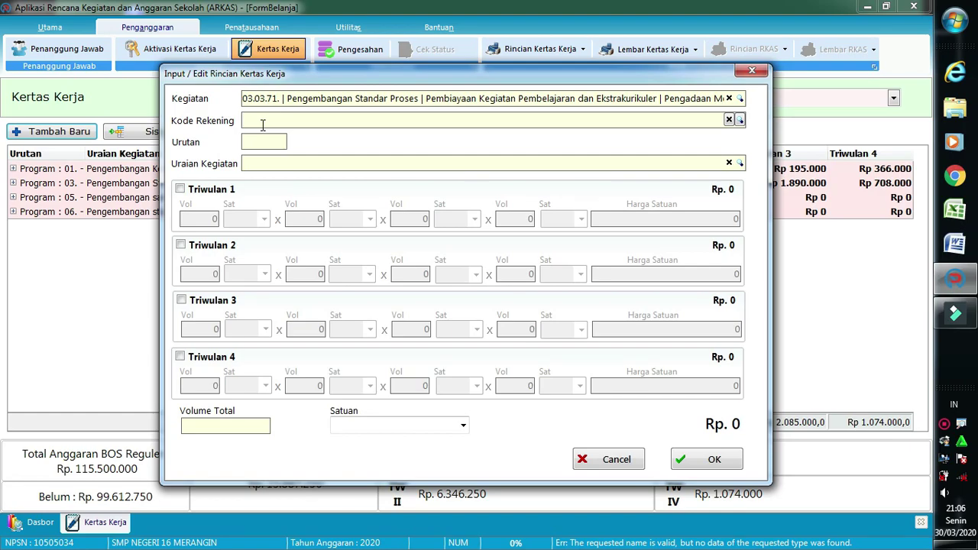
- Set the entry's Kode Rekening to 5.2.2.02.006, Belanja bahan praktek KBM
text(5.)
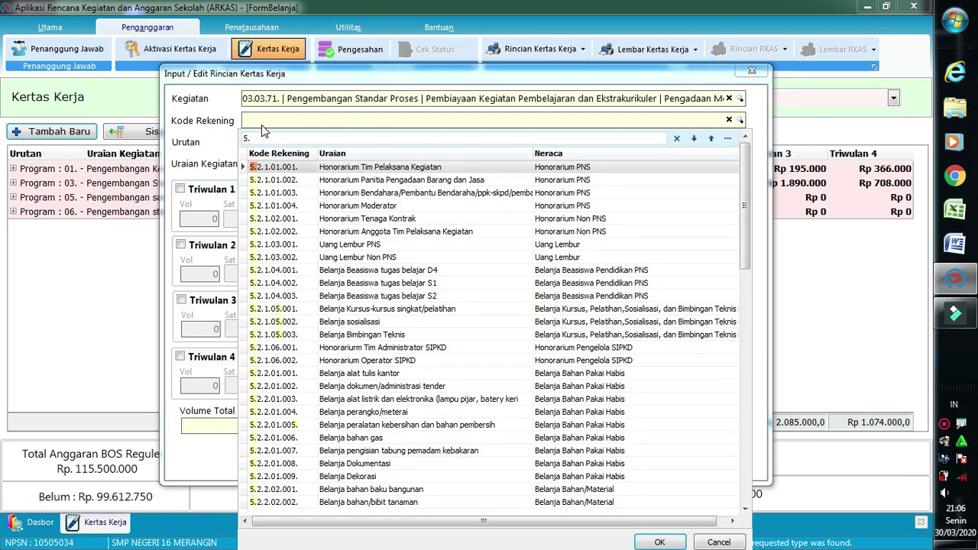
text(2.2)
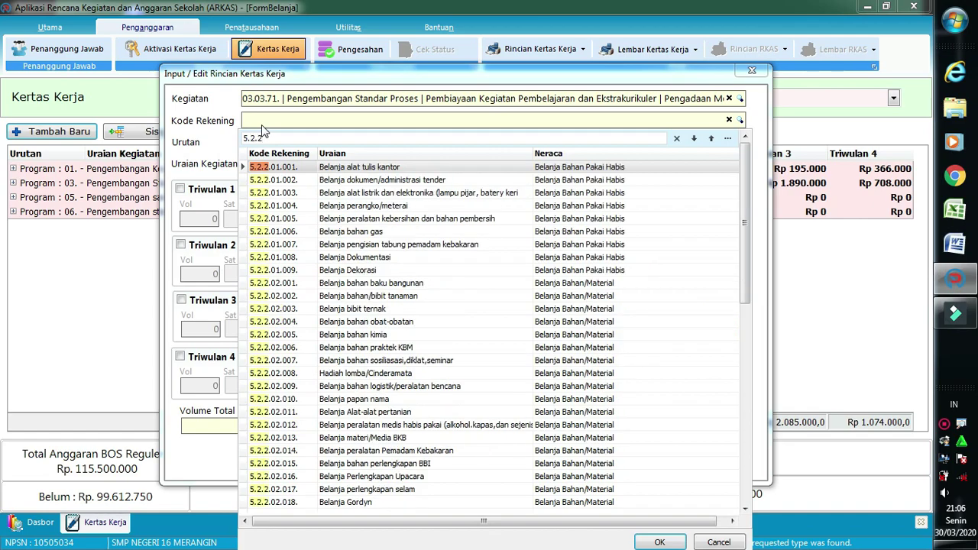
text(.02.)
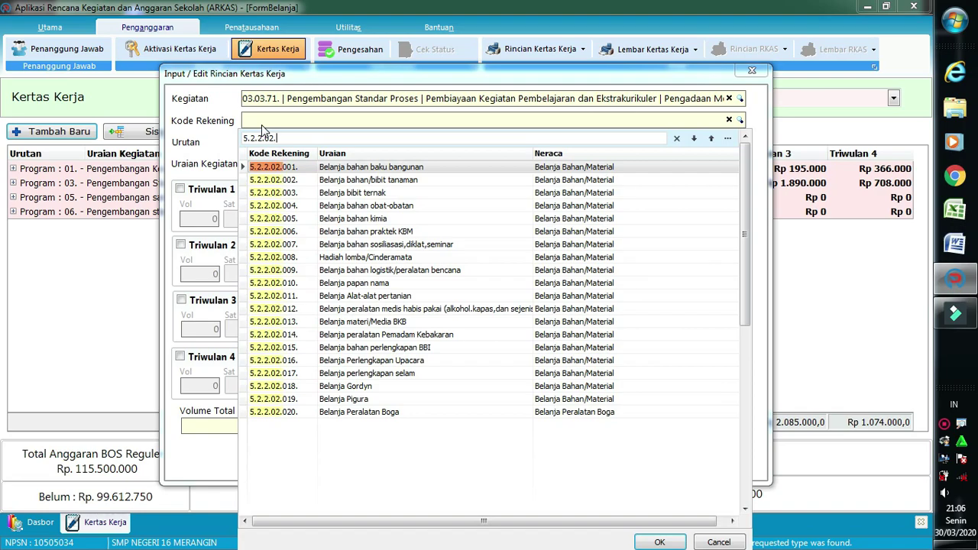
text(006)
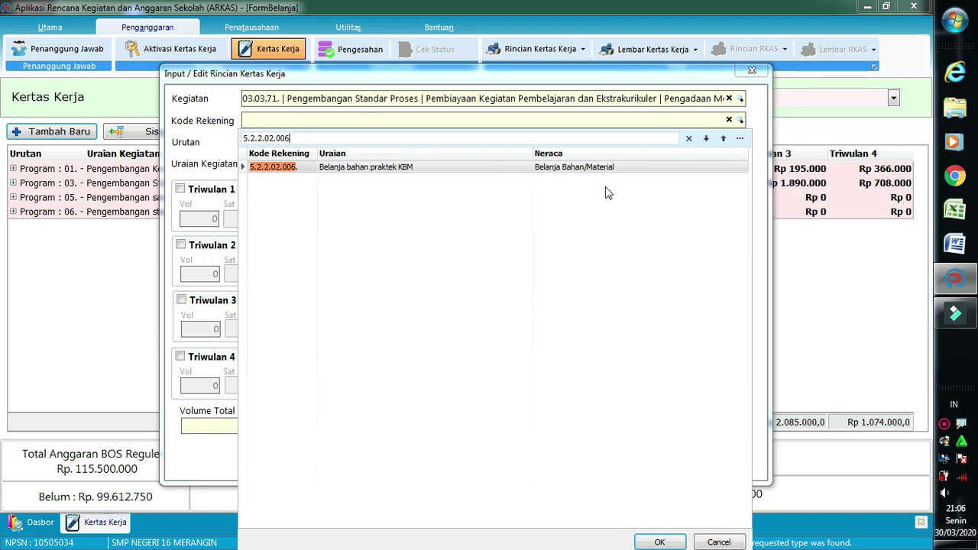
double_click(308, 167)
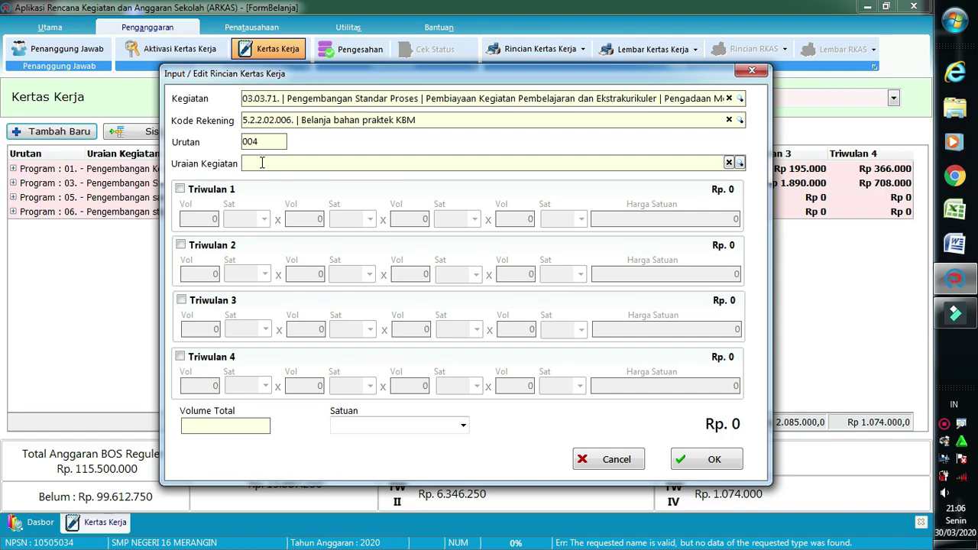
- Look up "ertas" among the Uraian Kegiatan items and select Kertas krep
text(er)
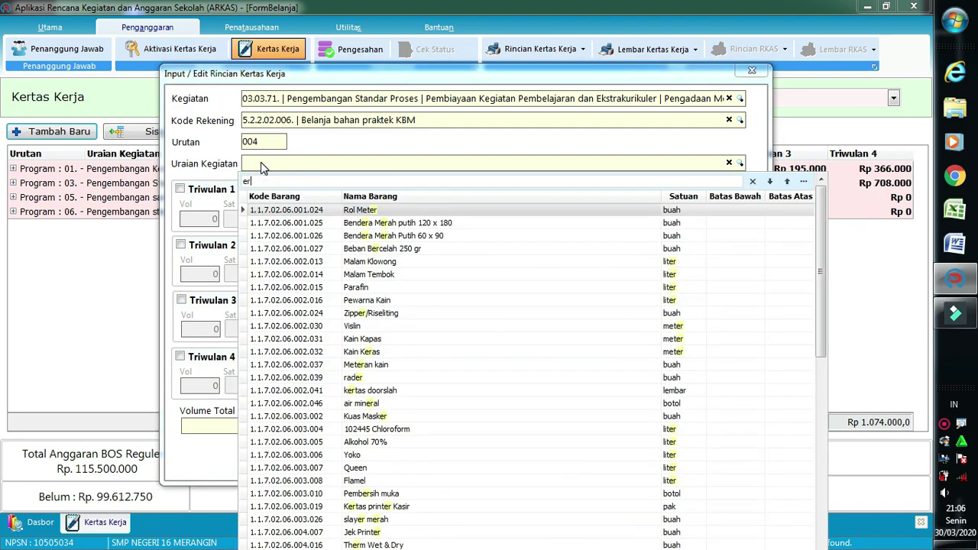
text(tas)
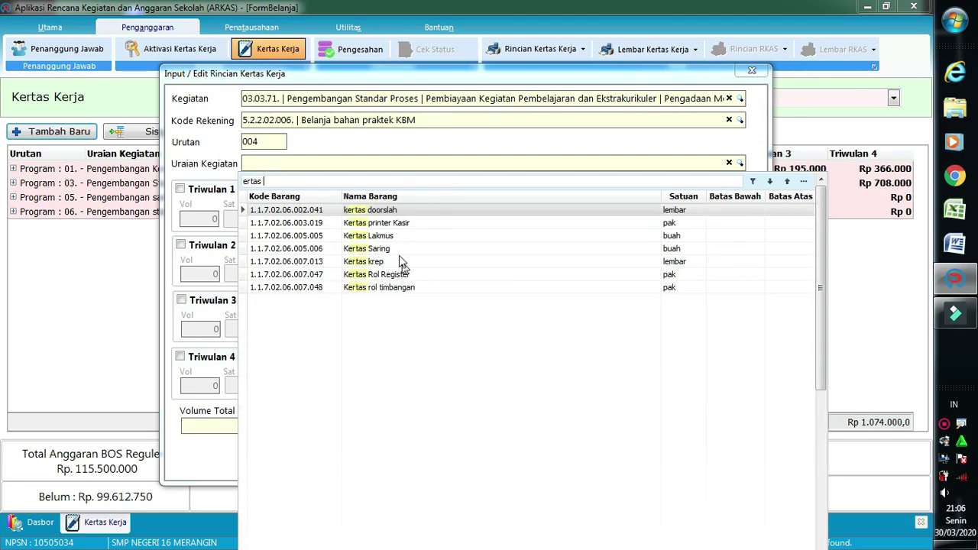
click(369, 265)
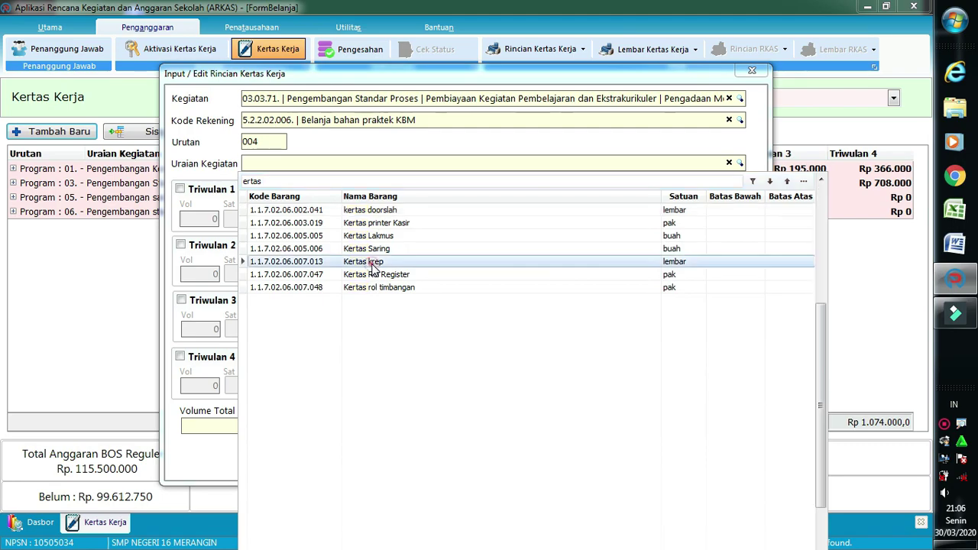